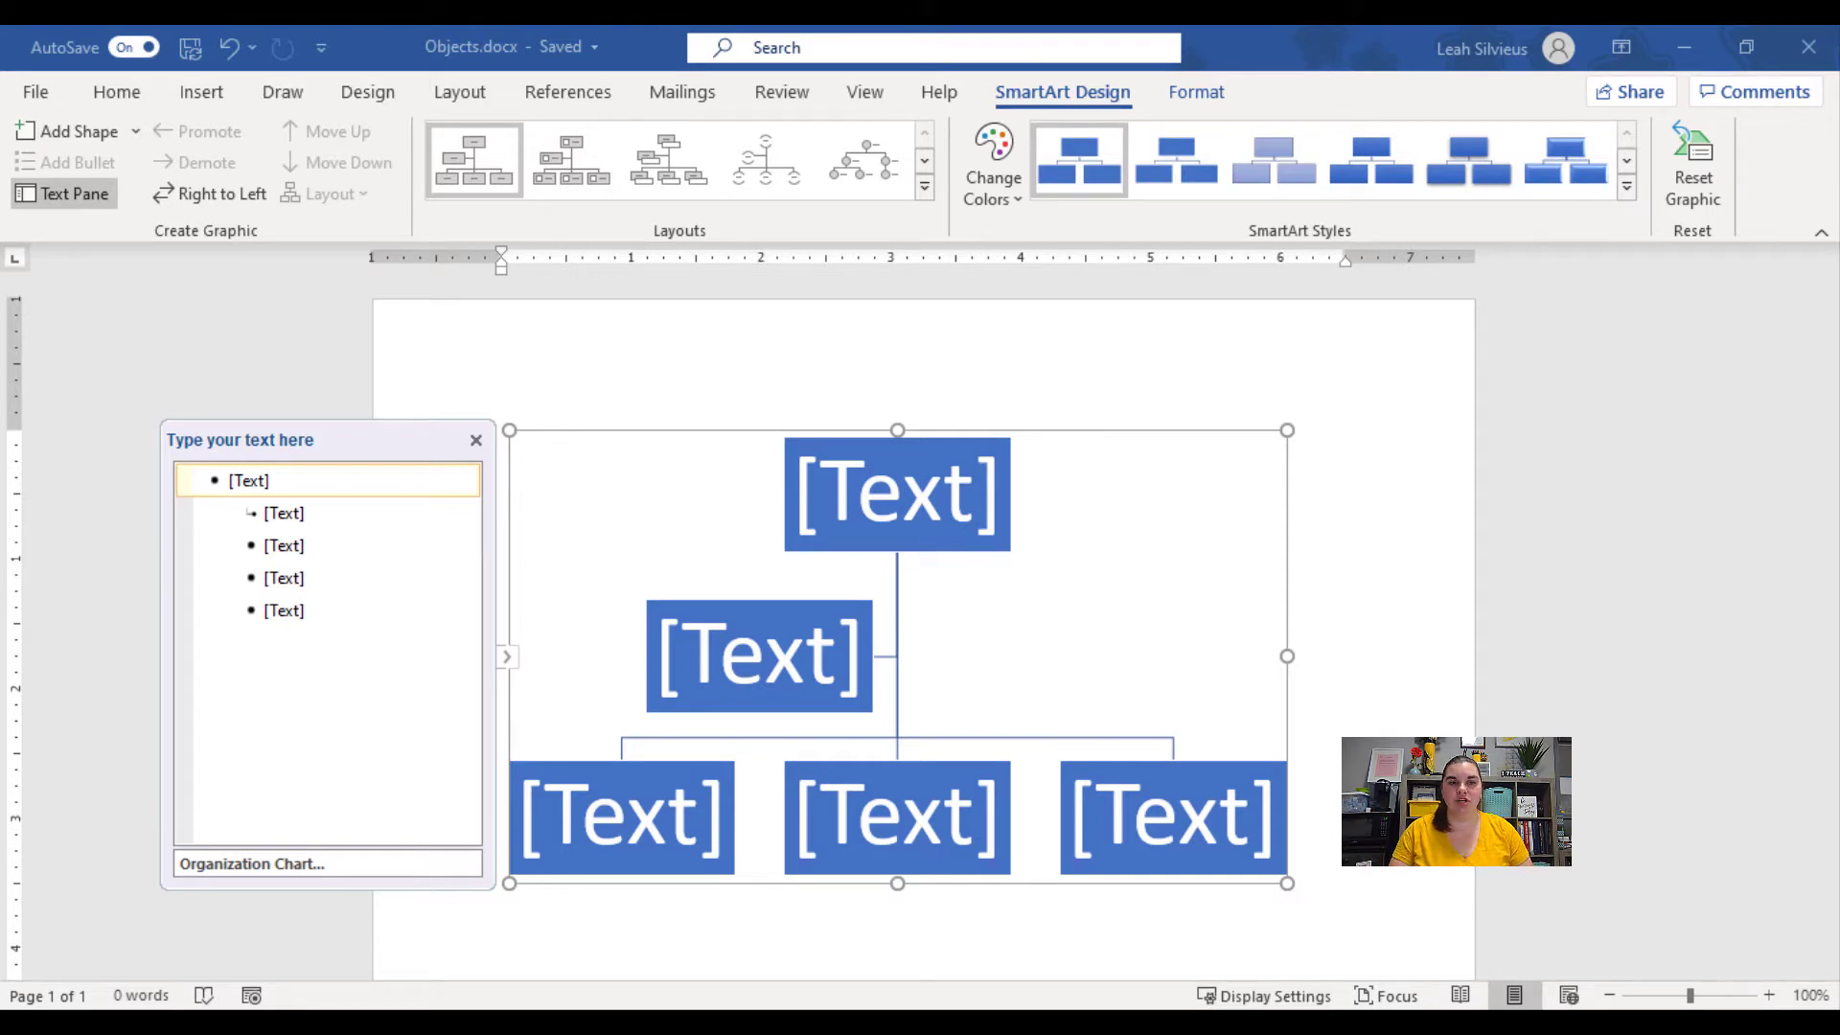
Start a new paragraph below the organization chart and insert a Basic Block List SmartArt graphic there.
{"action": "left_click", "coordinate": [1347, 879]}
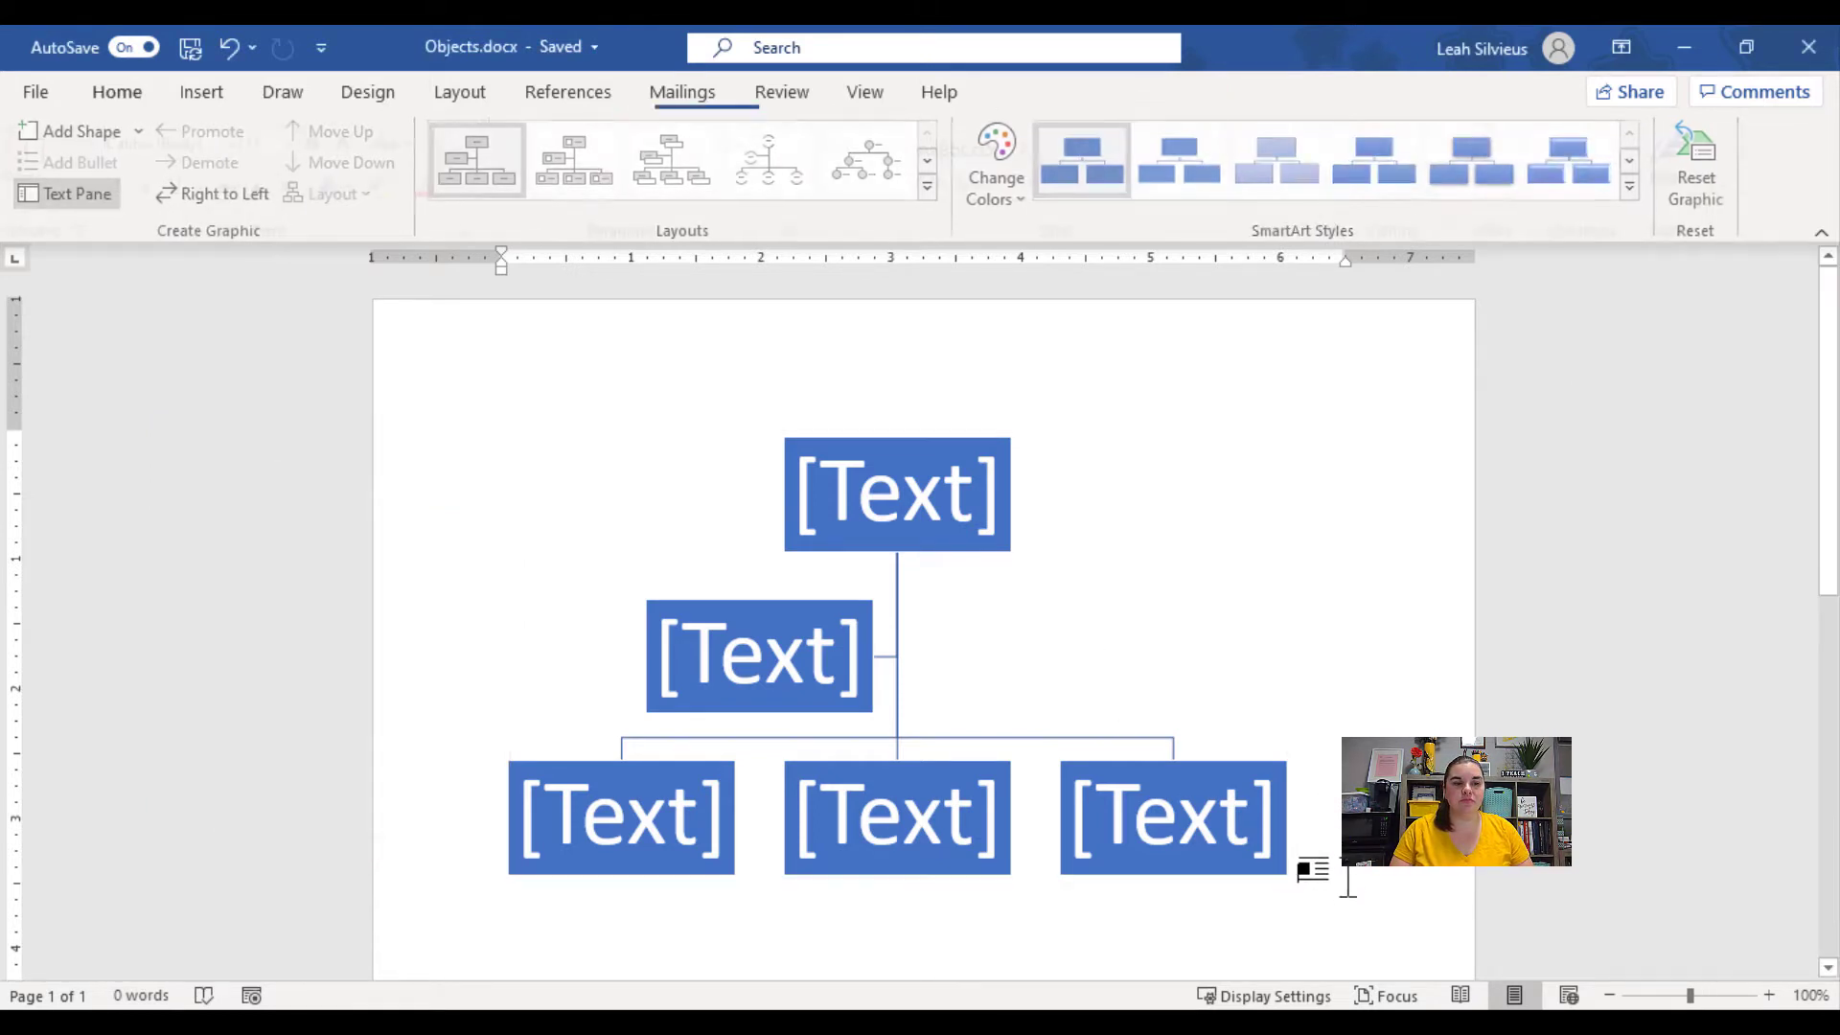
{"action": "key", "text": "Return"}
{"action": "scroll", "coordinate": [1343, 874], "scroll_direction": "down", "scroll_amount": 1}
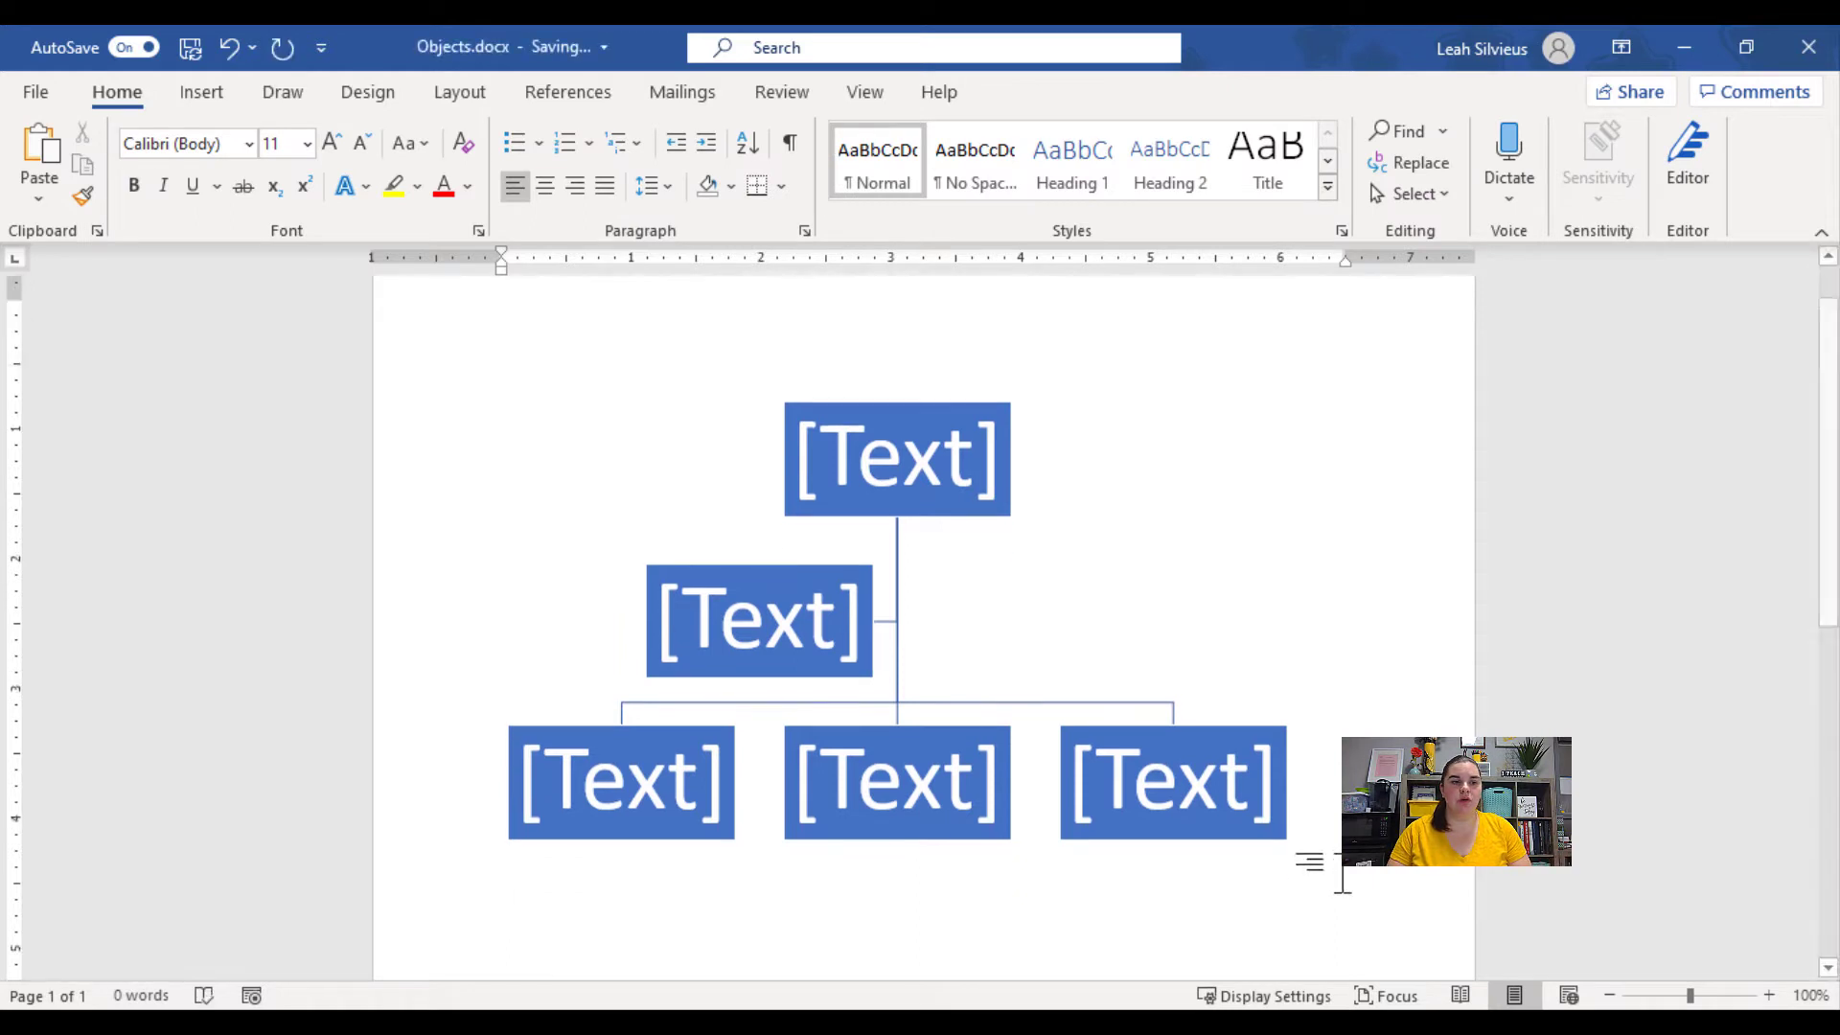
{"action": "scroll", "coordinate": [1343, 874], "scroll_direction": "down", "scroll_amount": 2}
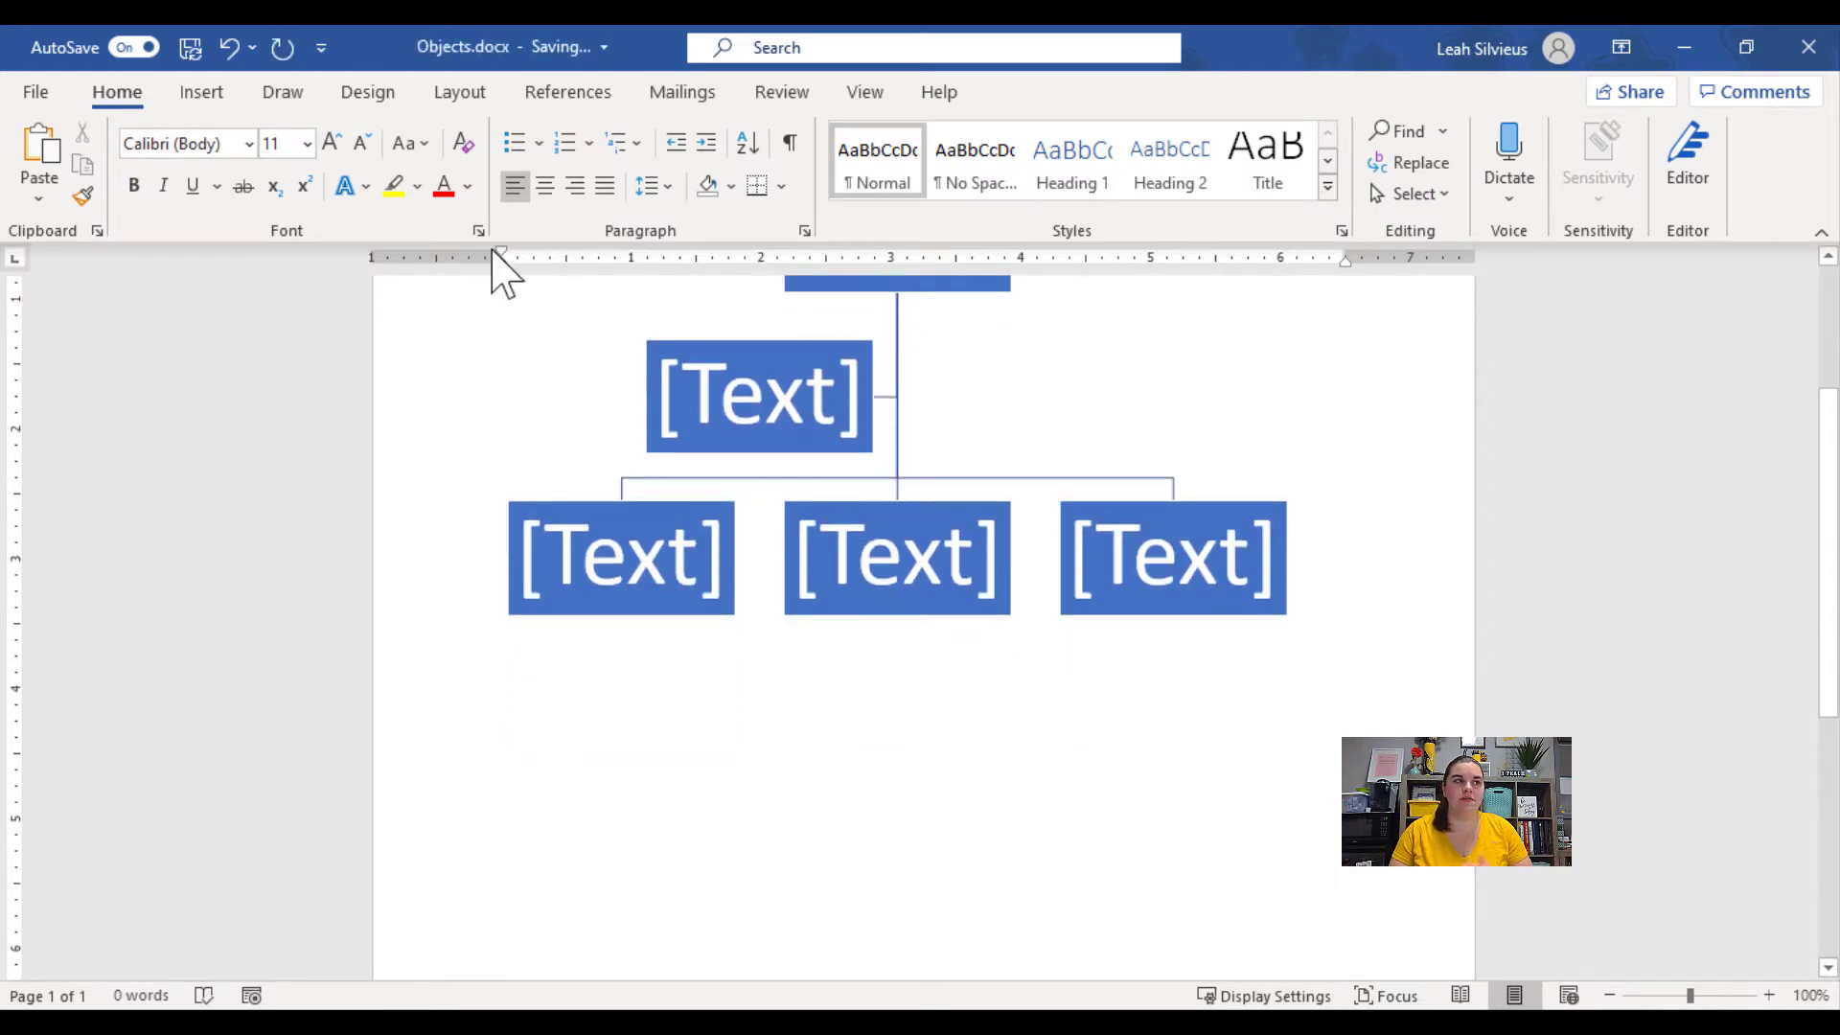
{"action": "left_click", "coordinate": [217, 99]}
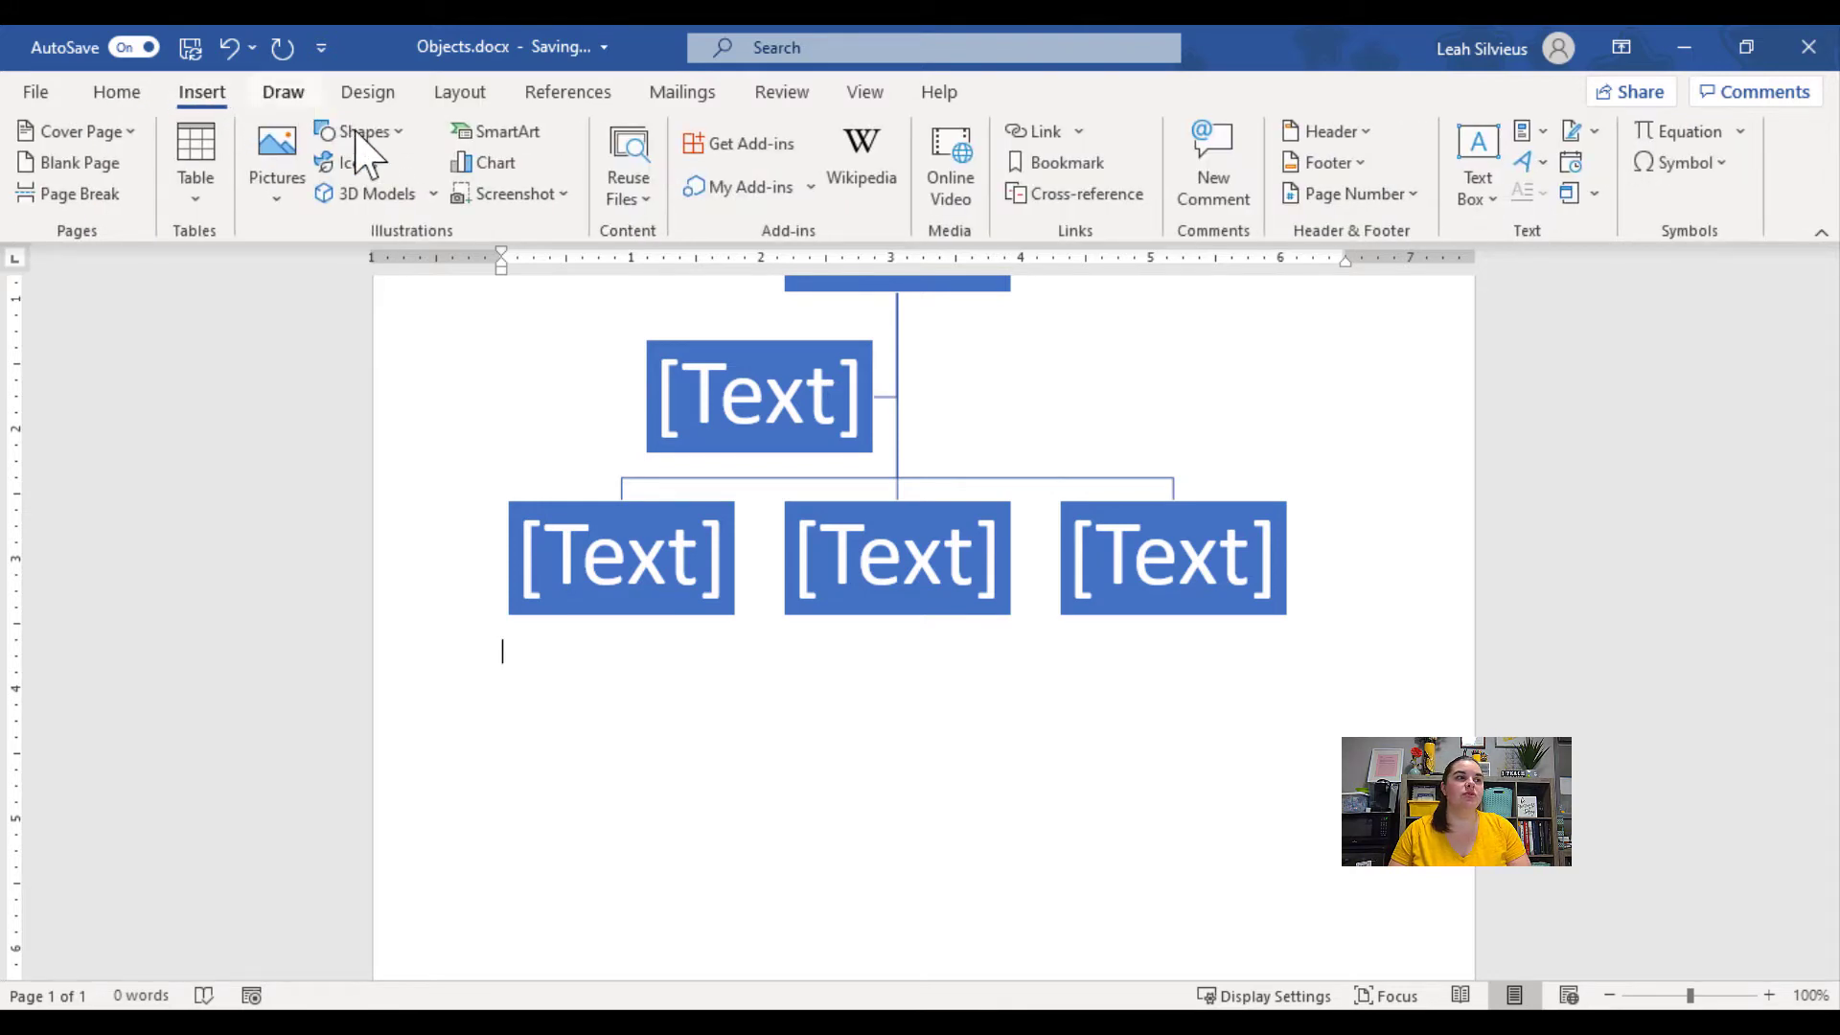
{"action": "left_click", "coordinate": [526, 135]}
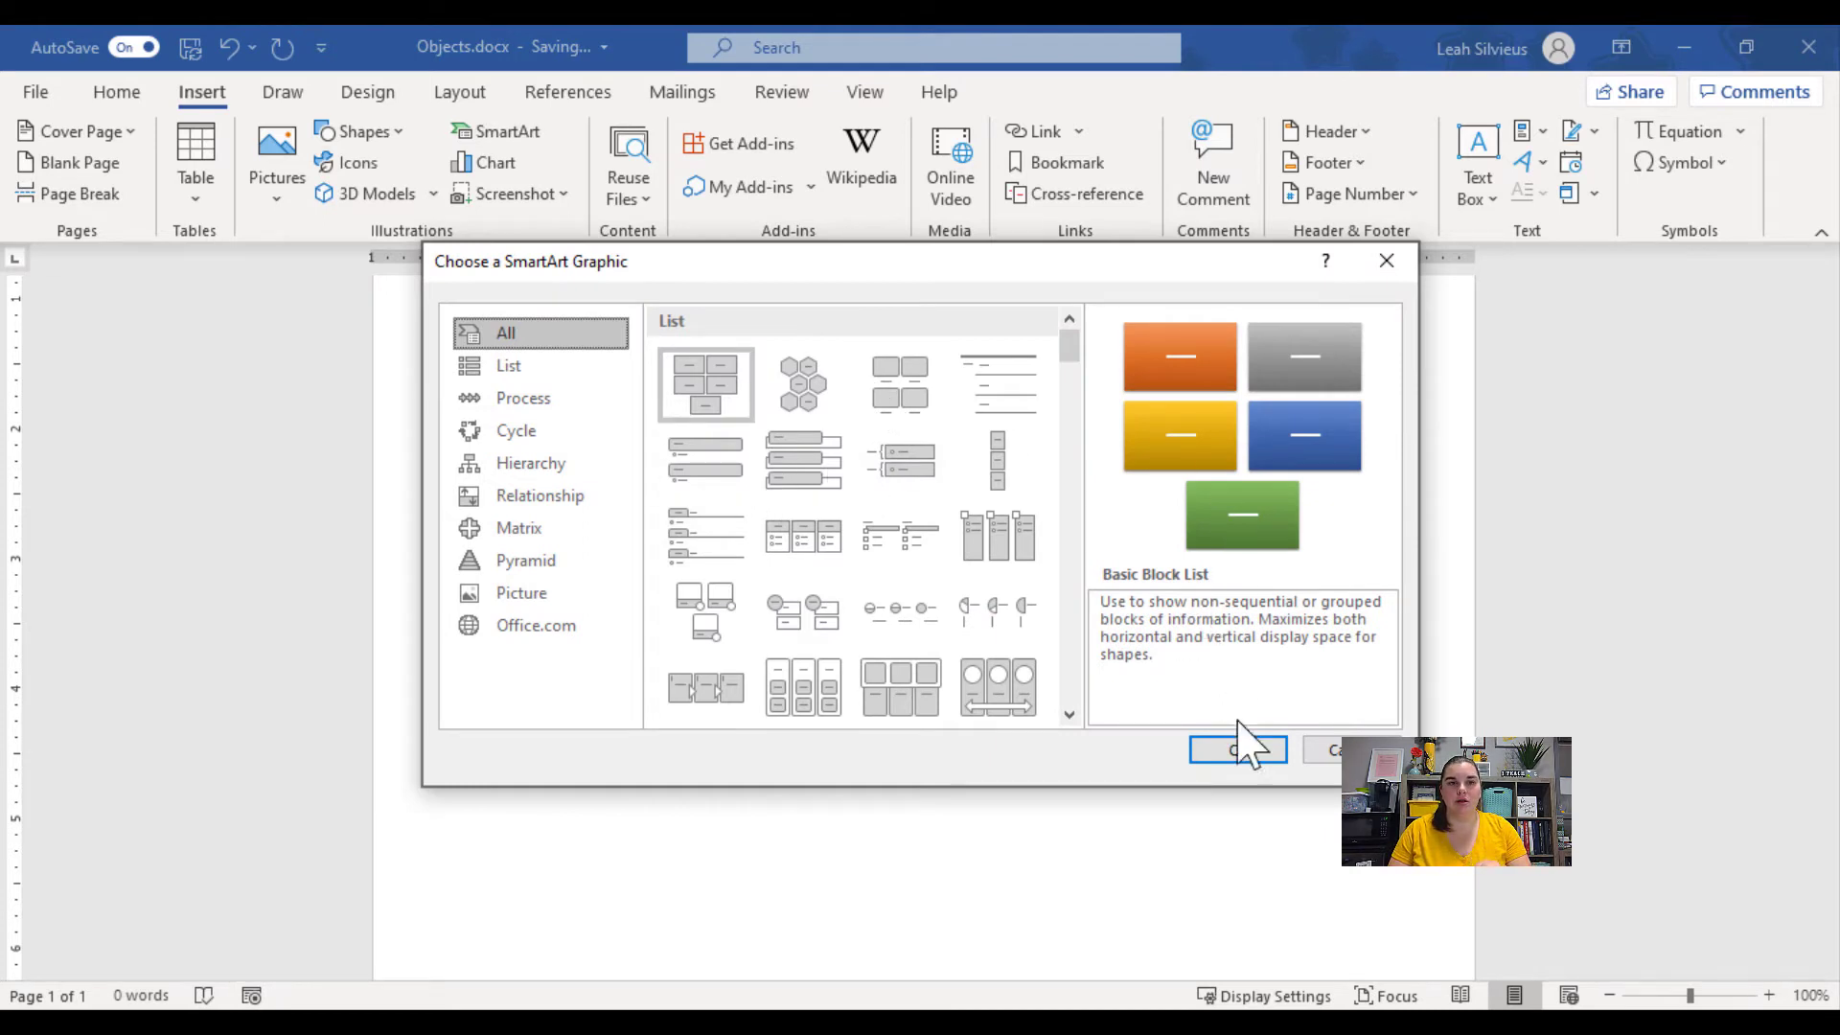
{"action": "left_click", "coordinate": [1240, 750]}
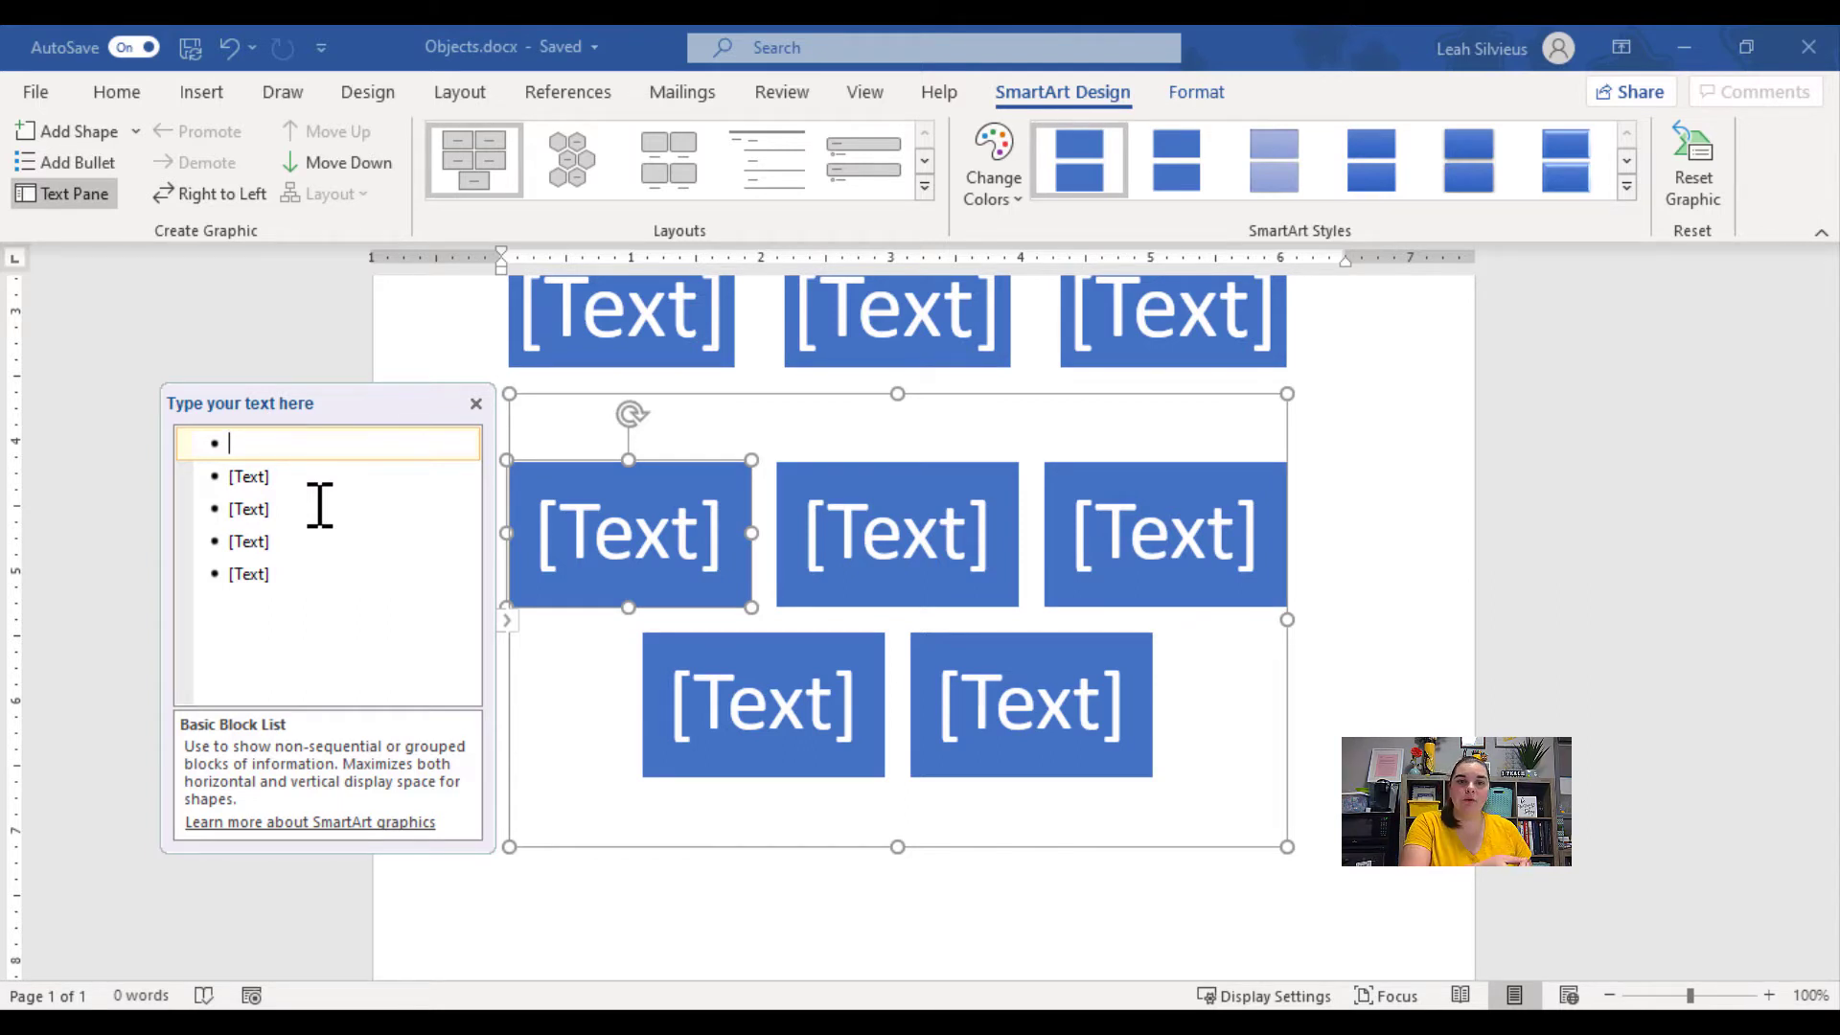
Enter "First" as the text of the first block in the new SmartArt list.
{"action": "left_click", "coordinate": [243, 446]}
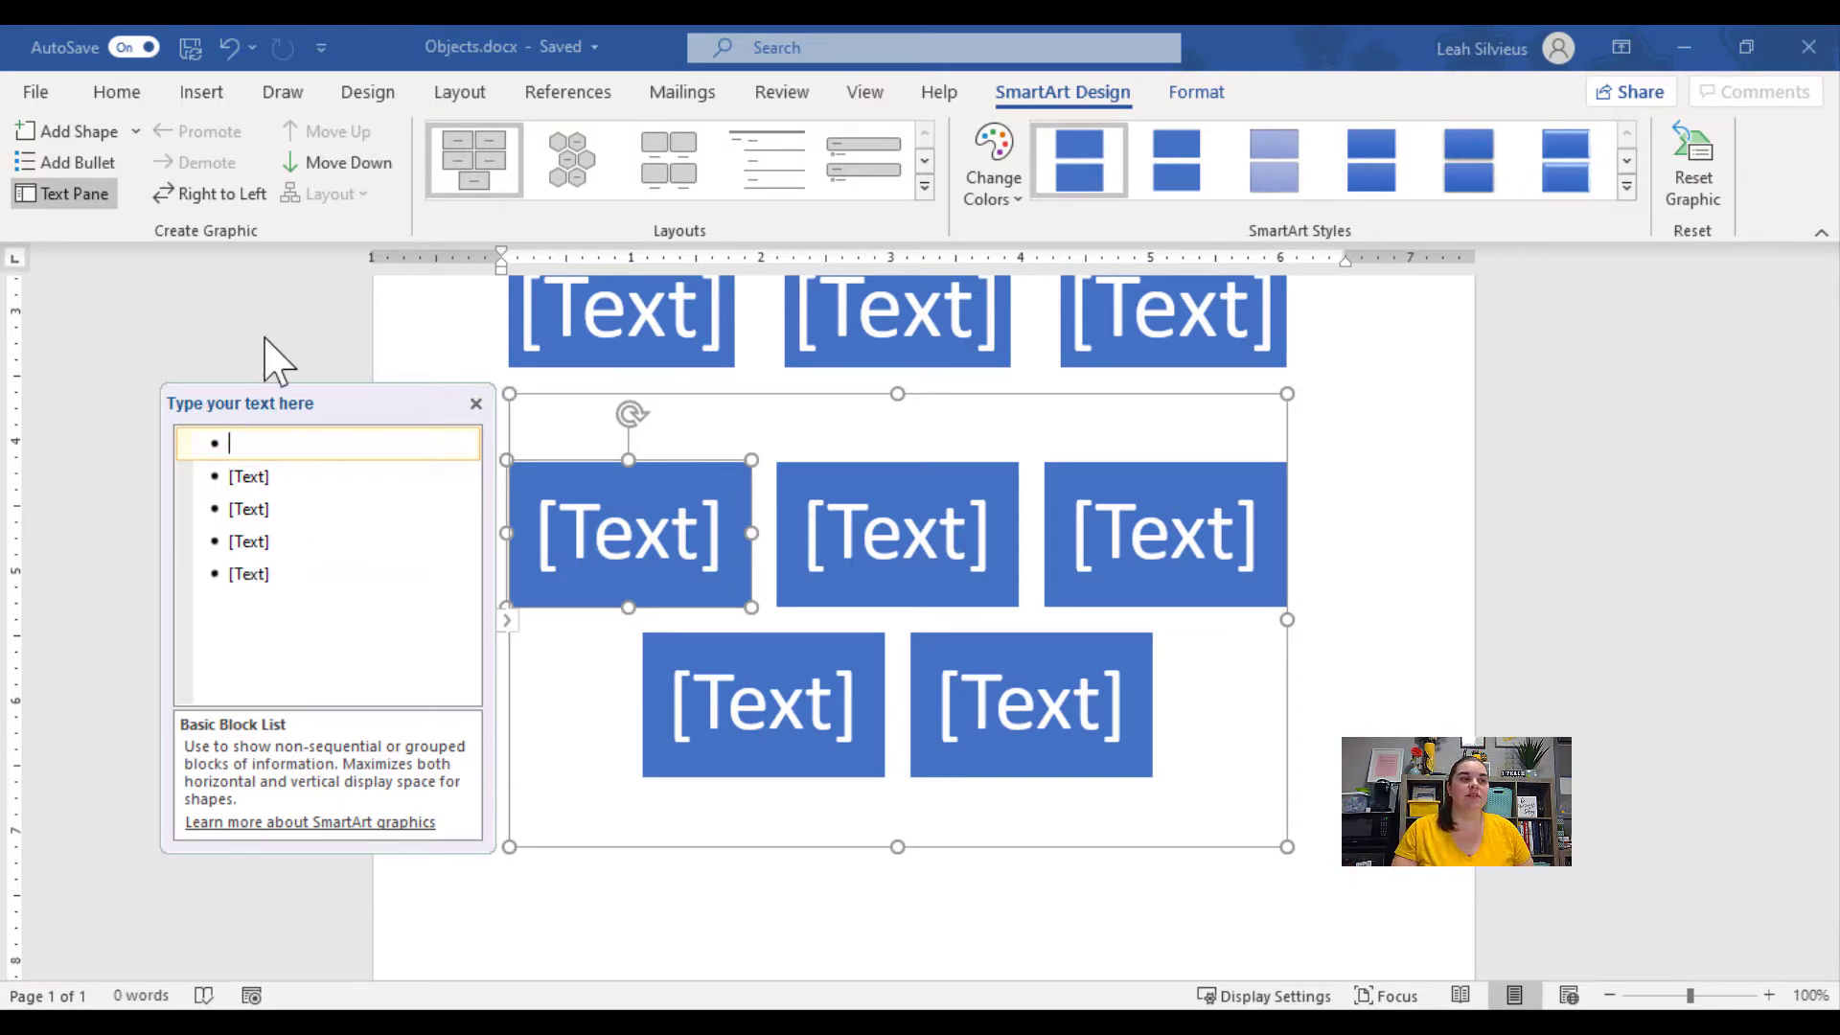
{"action": "left_click", "coordinate": [682, 556]}
{"action": "type", "text": "F"}
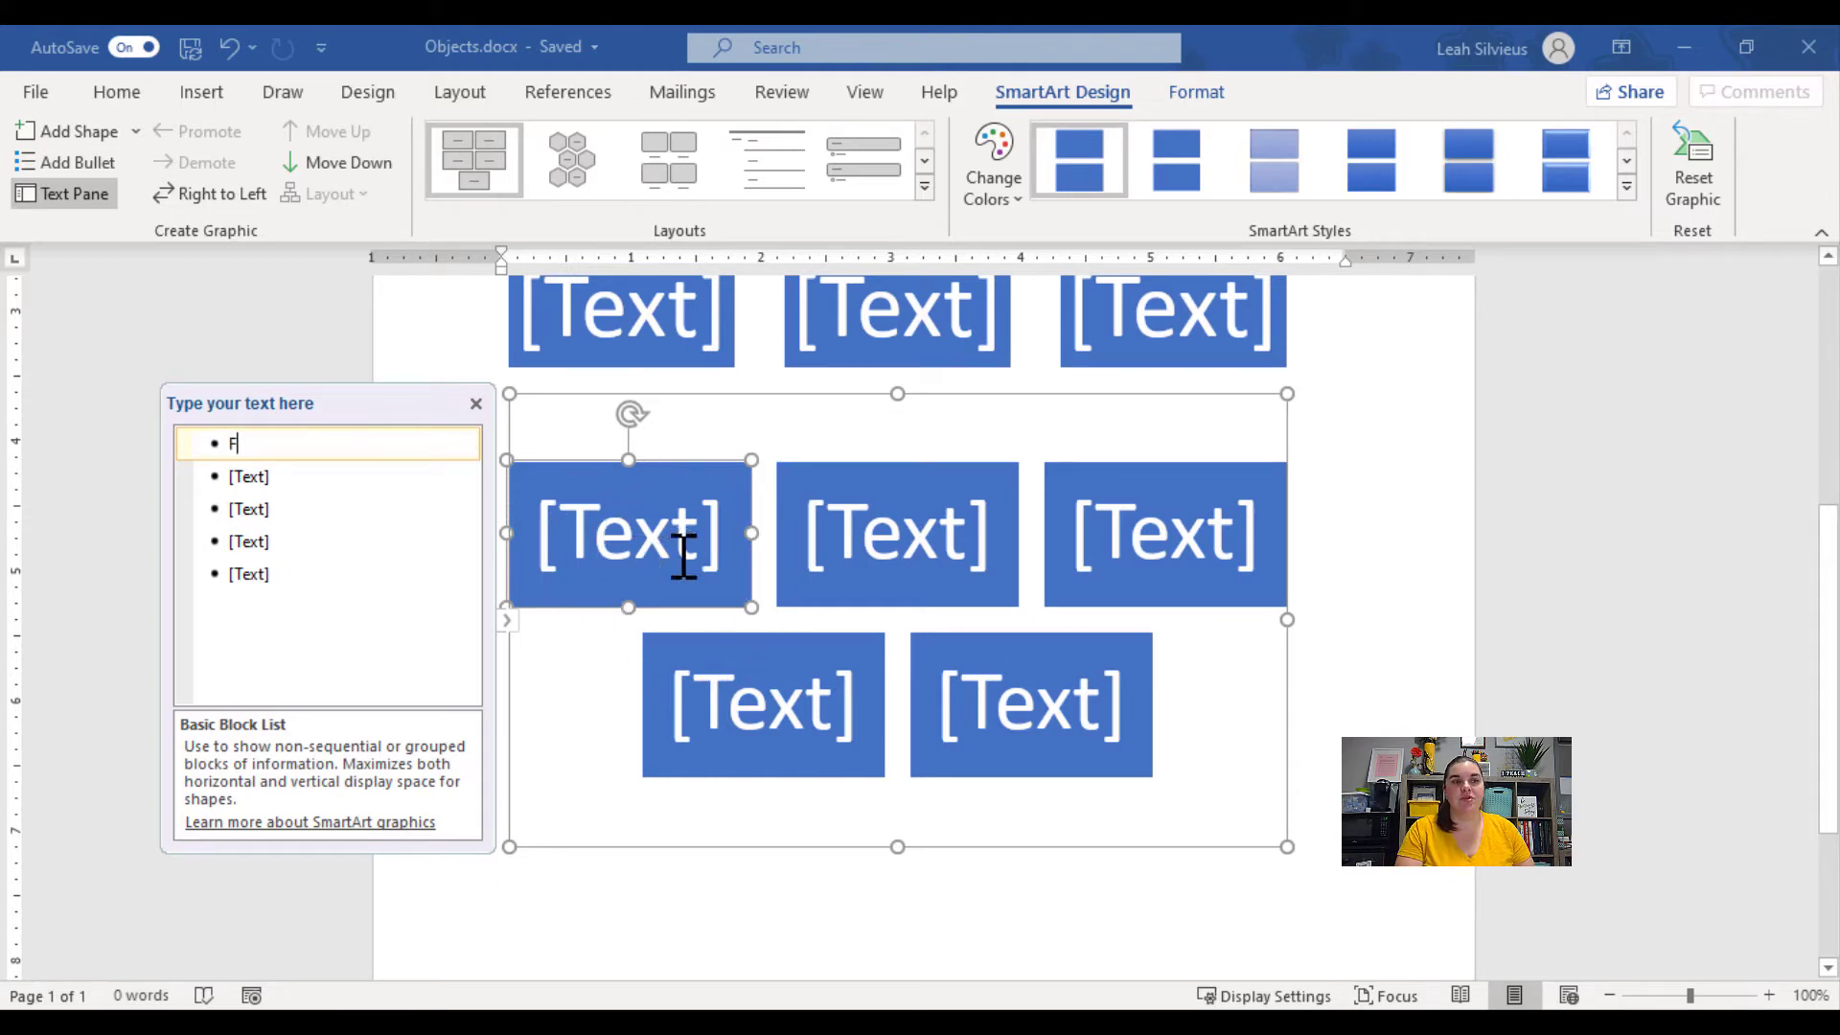
{"action": "type", "text": "irst"}
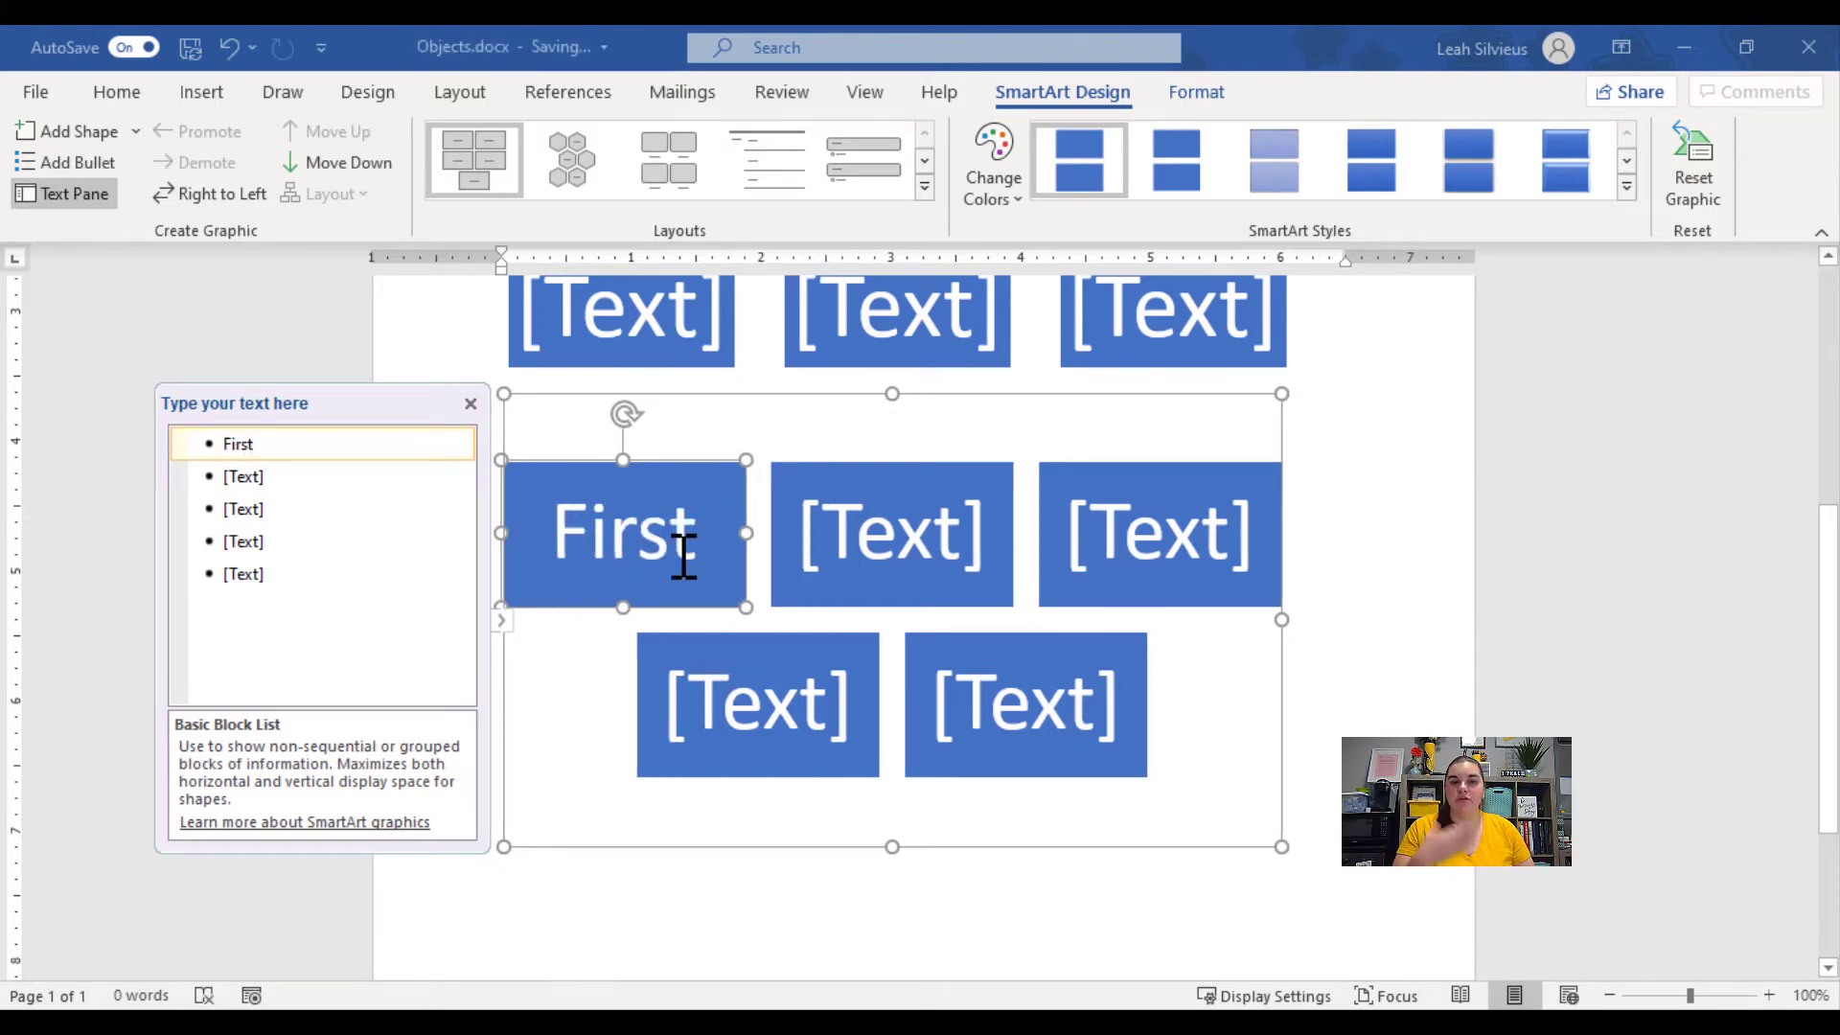
Remove the empty block after "First" and enter "Second" as the text of the following block.
{"action": "left_click", "coordinate": [268, 477]}
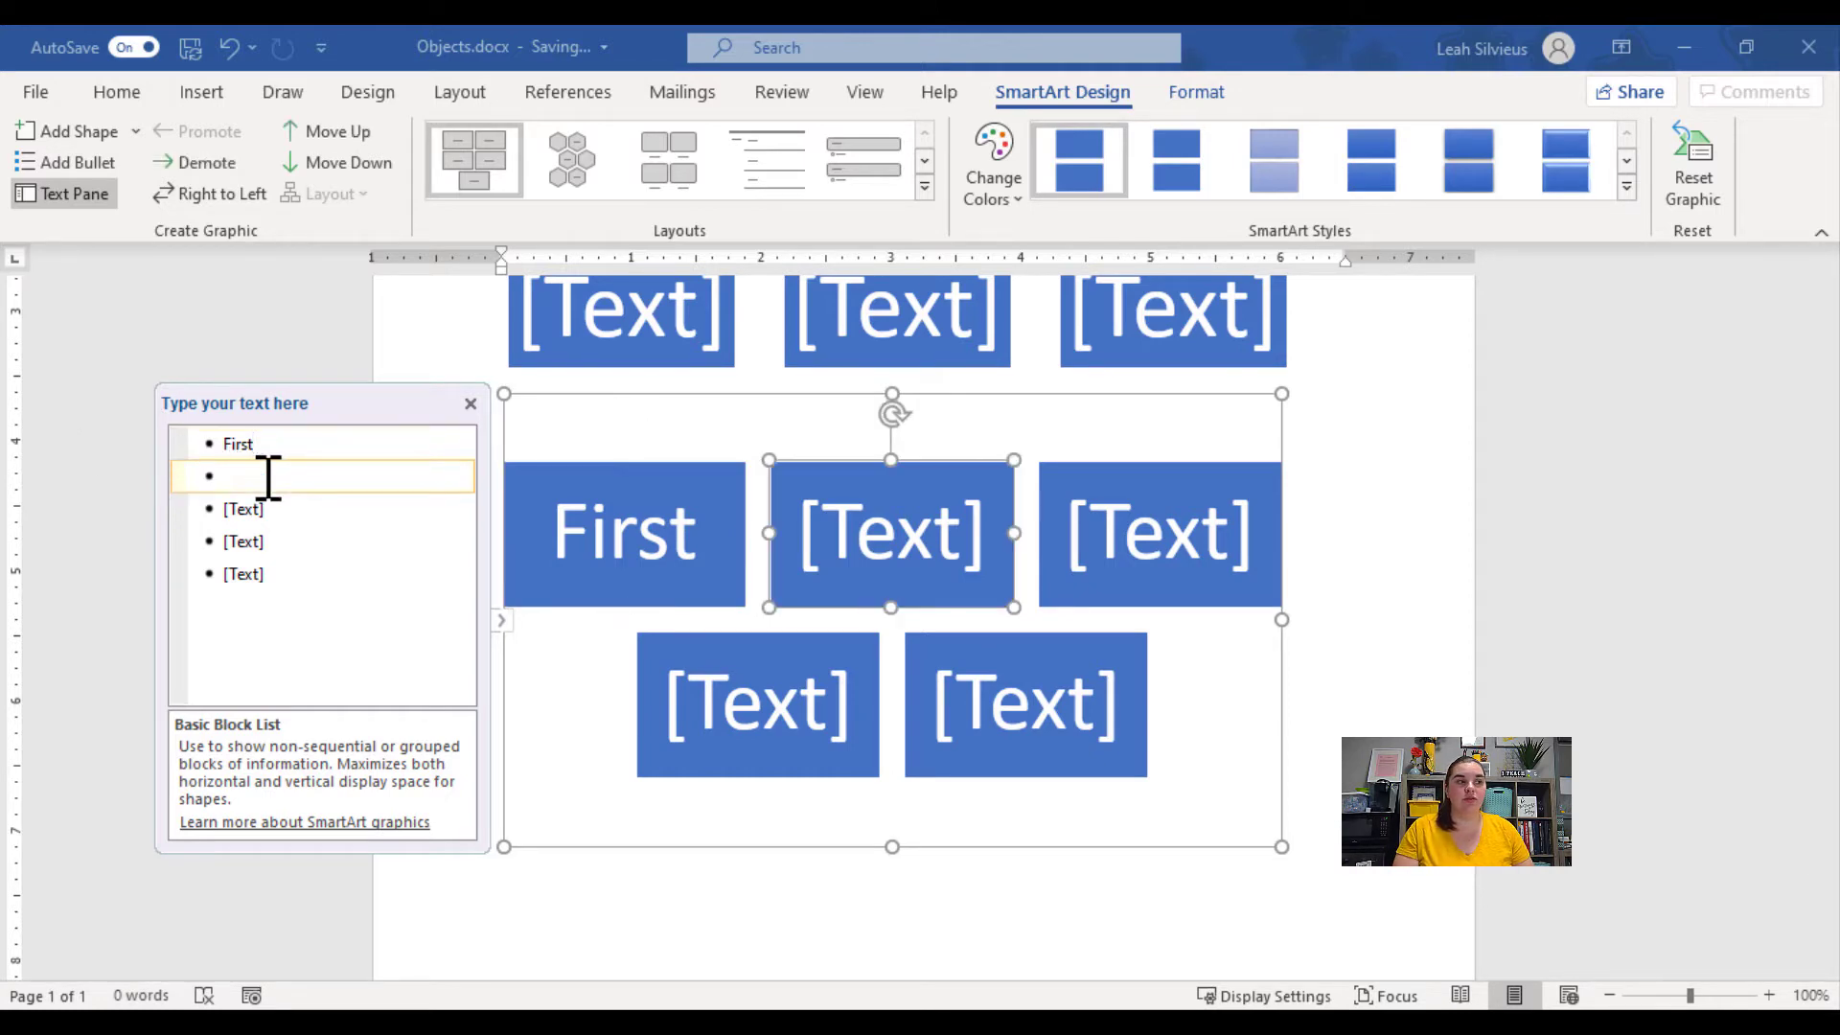
{"action": "key", "text": "BackSpace"}
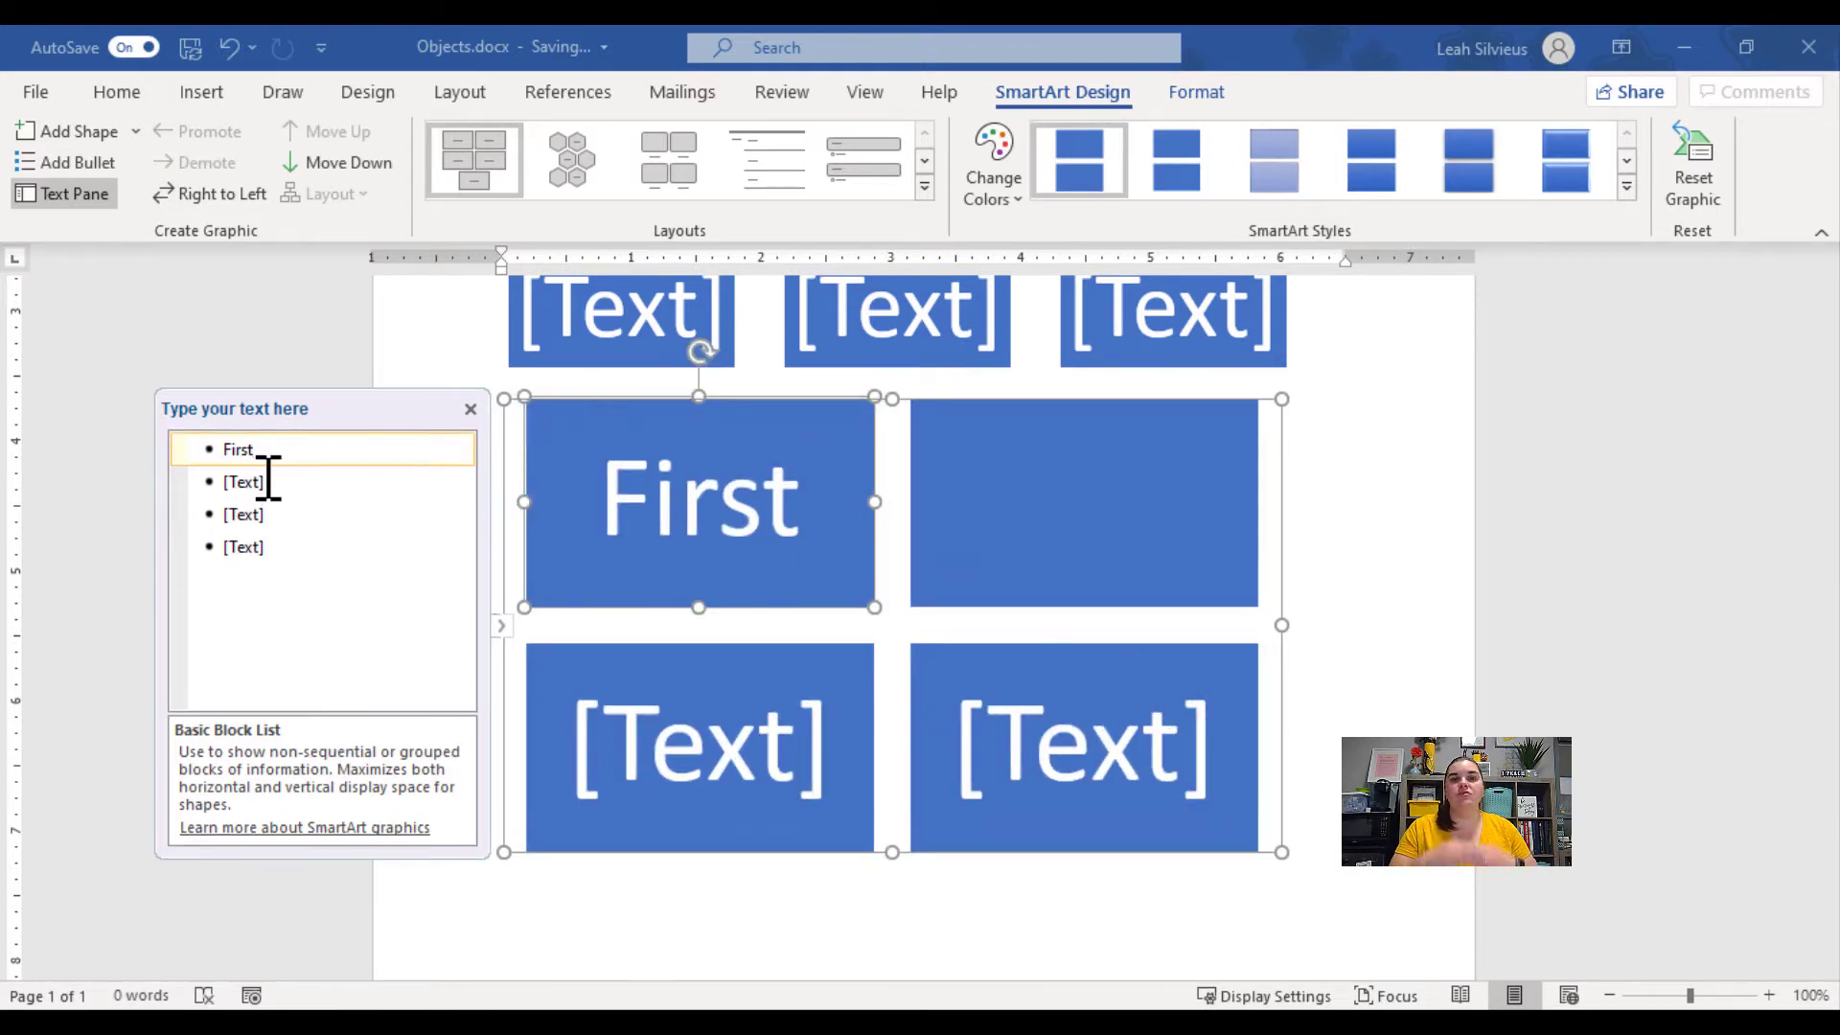
{"action": "left_click", "coordinate": [268, 479]}
{"action": "type", "text": "Secm"}
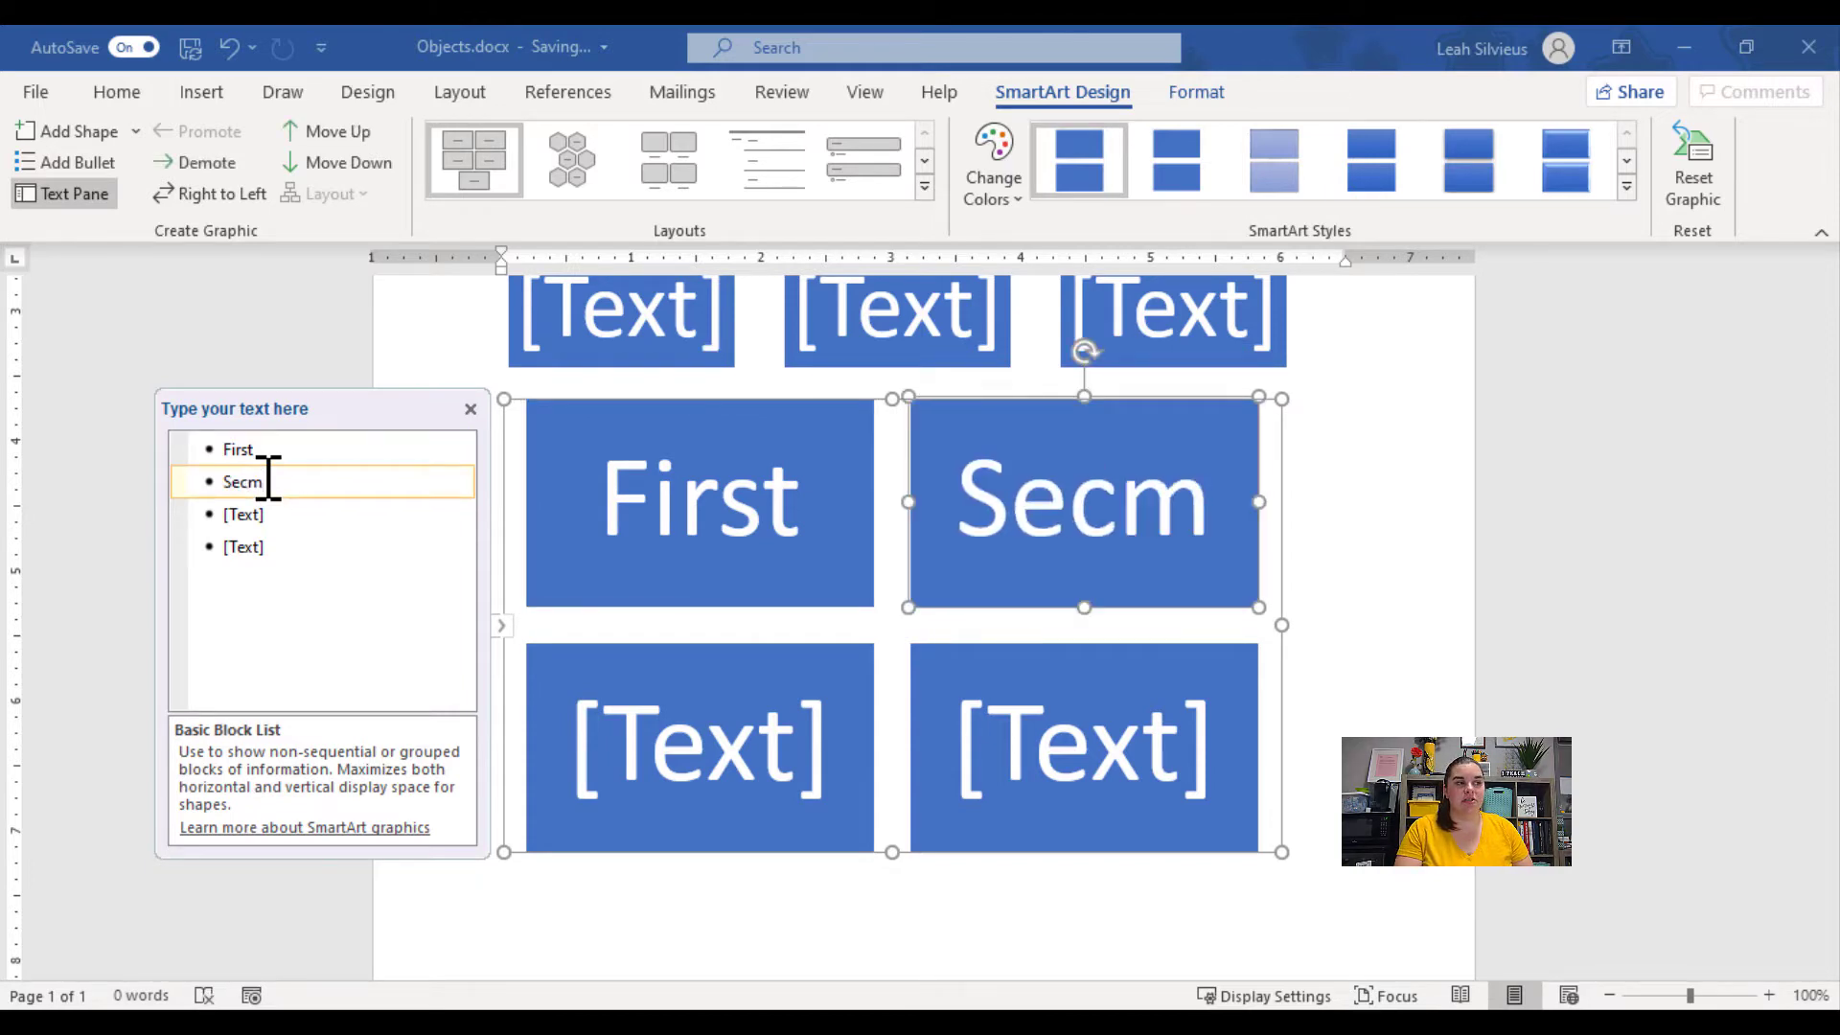
{"action": "key", "text": "BackSpace"}
{"action": "type", "text": "ond"}
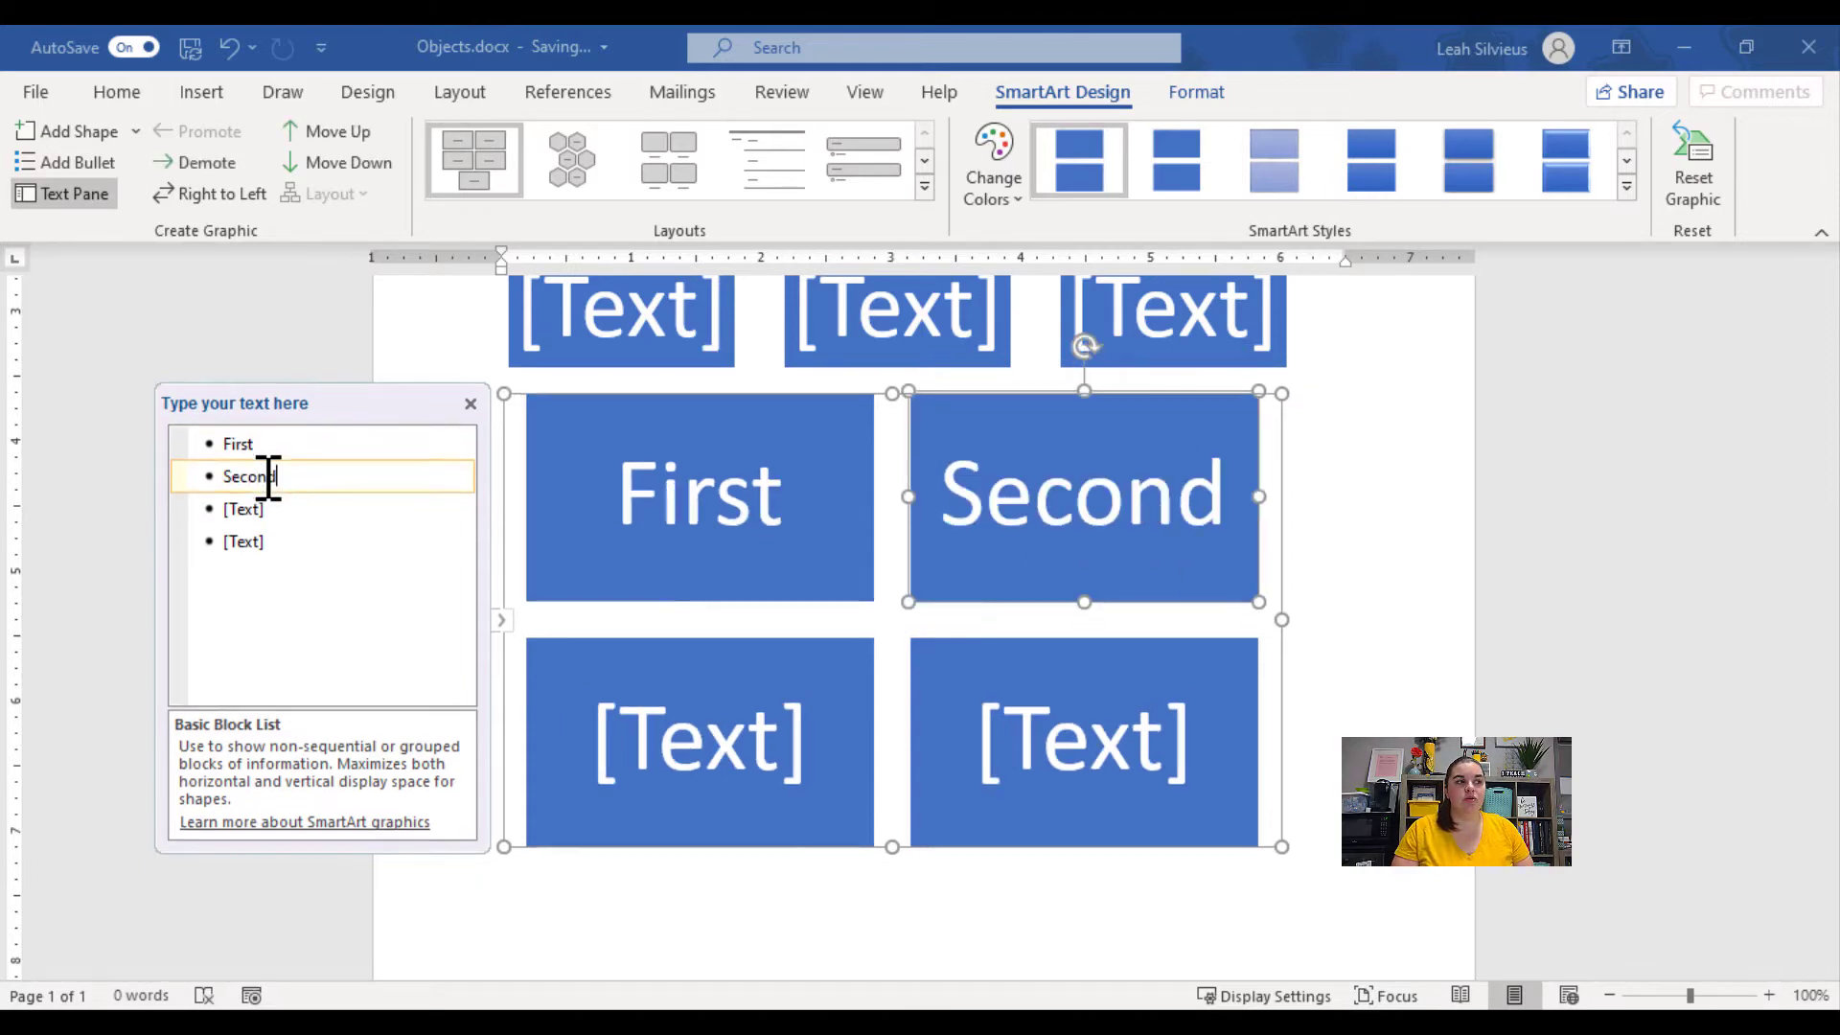
Enter "Third" and "Fourth" as the text of the two remaining blocks.
{"action": "key", "text": "Down"}
{"action": "type", "text": "Thj"}
{"action": "key", "text": "BackSpace"}
{"action": "type", "text": "r"}
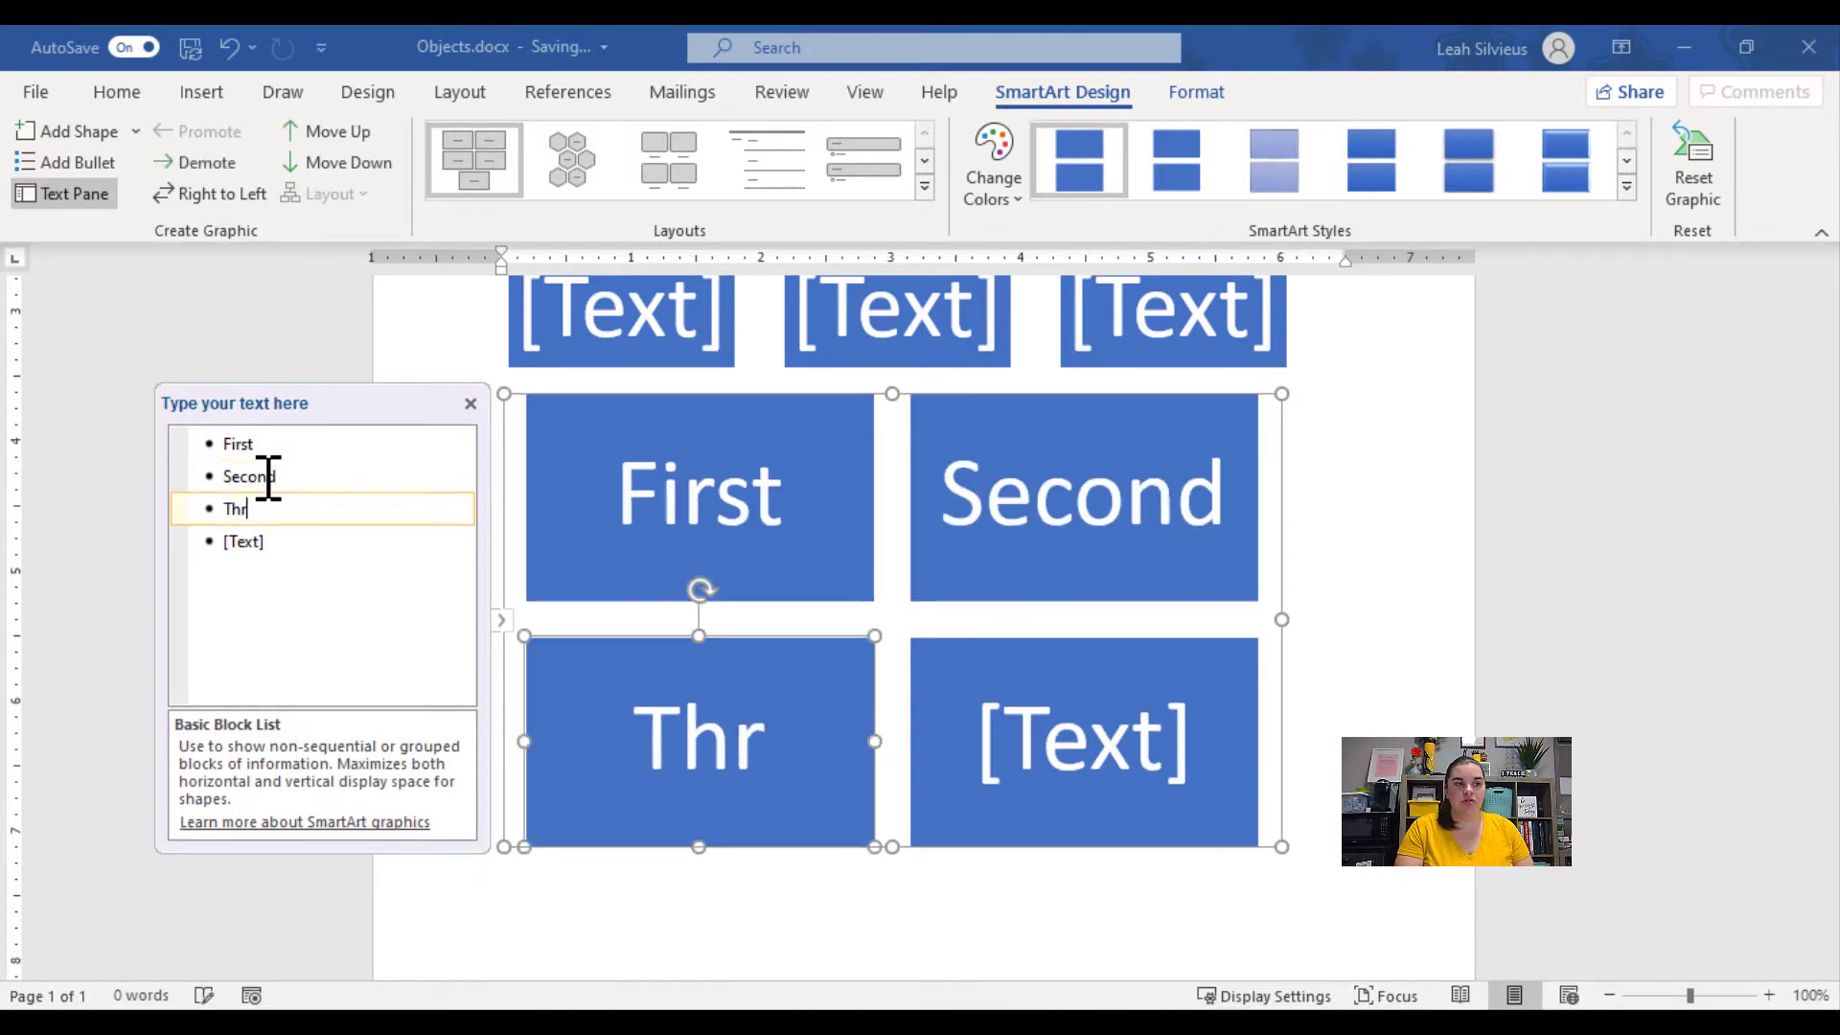
{"action": "key", "text": "BackSpace"}
{"action": "type", "text": "ird"}
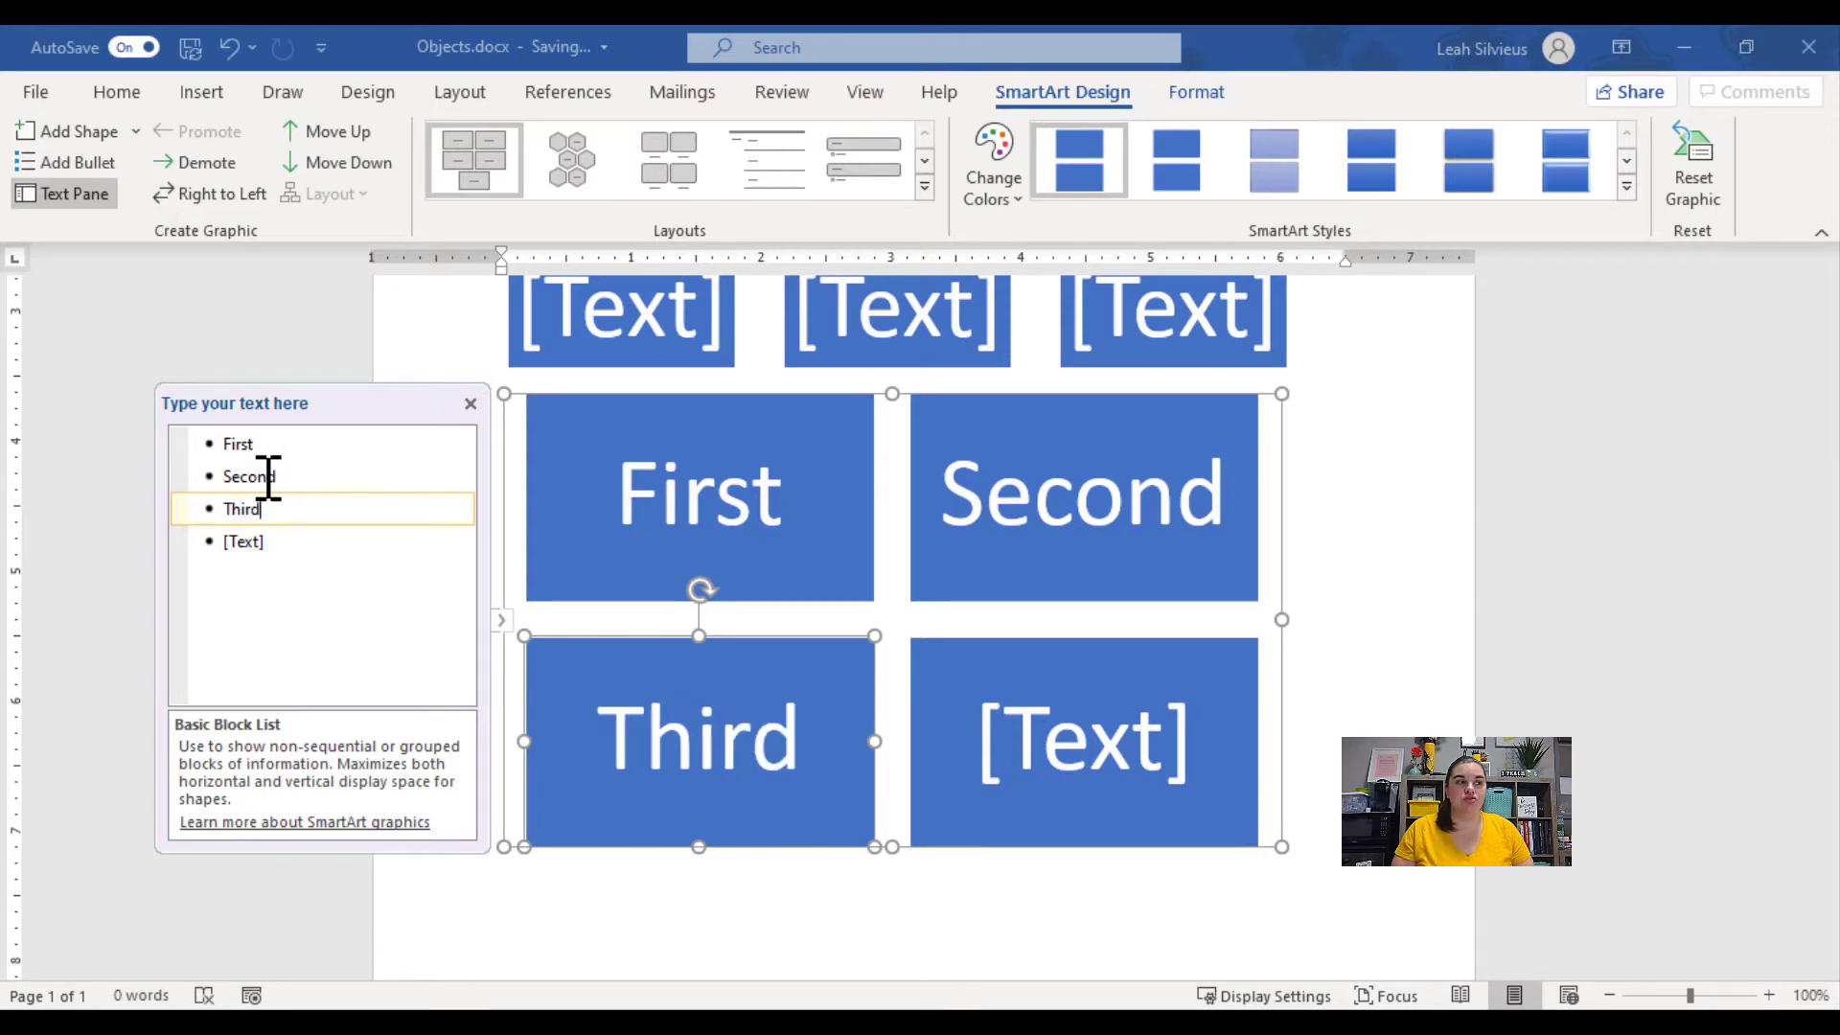
{"action": "key", "text": "Down"}
{"action": "type", "text": "Fourth"}
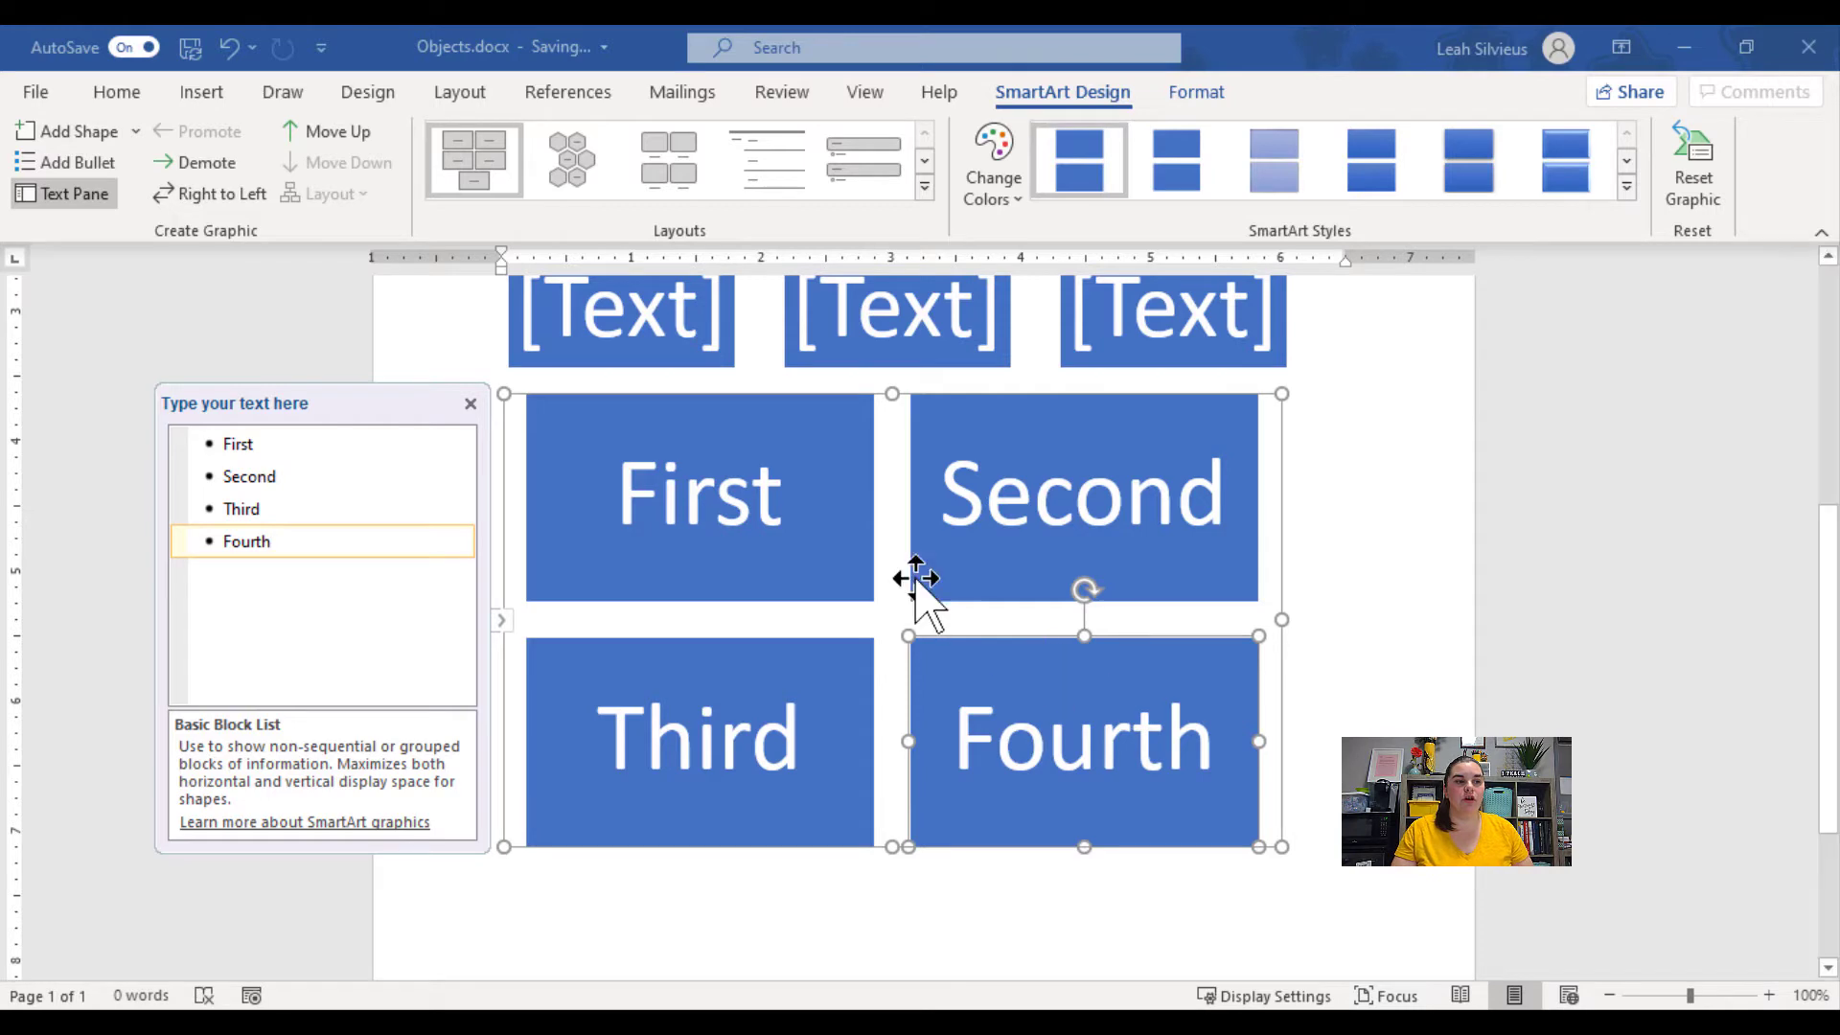
Delete the "Fourth" block from the SmartArt graphic.
{"action": "left_click", "coordinate": [1040, 661]}
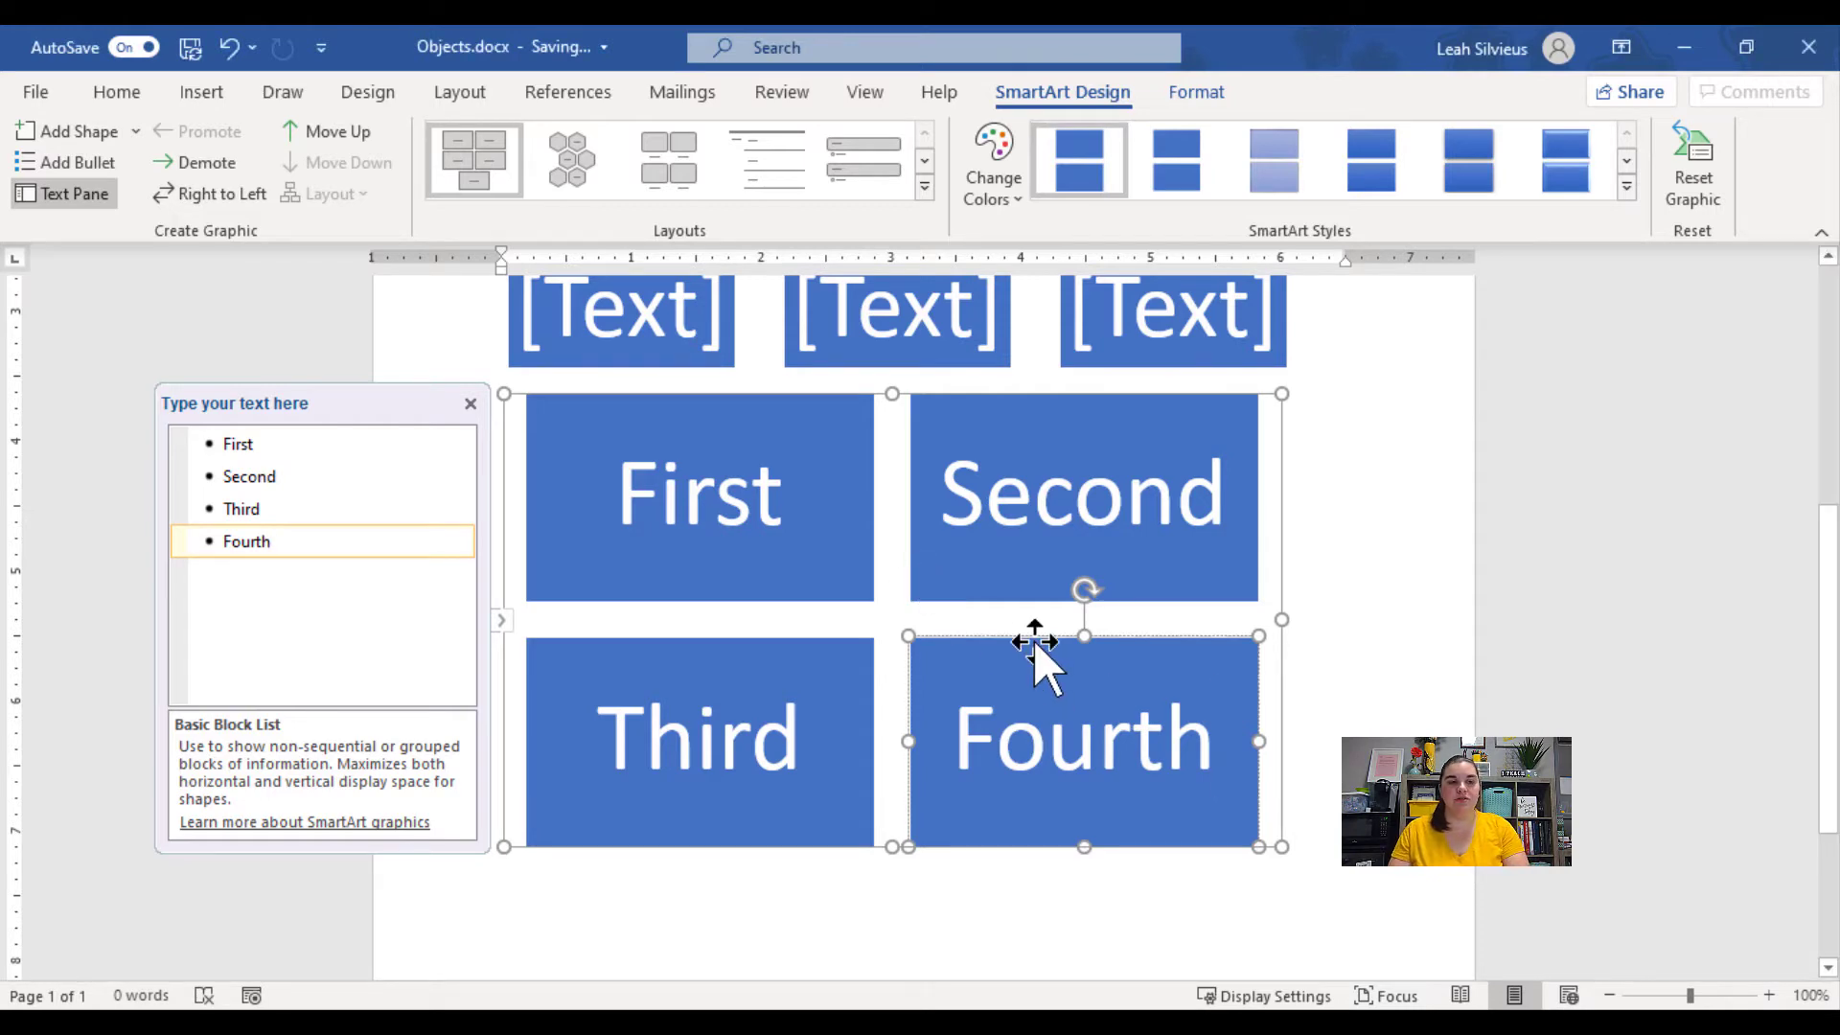
{"action": "left_click", "coordinate": [1036, 634]}
{"action": "key", "text": "Delete"}
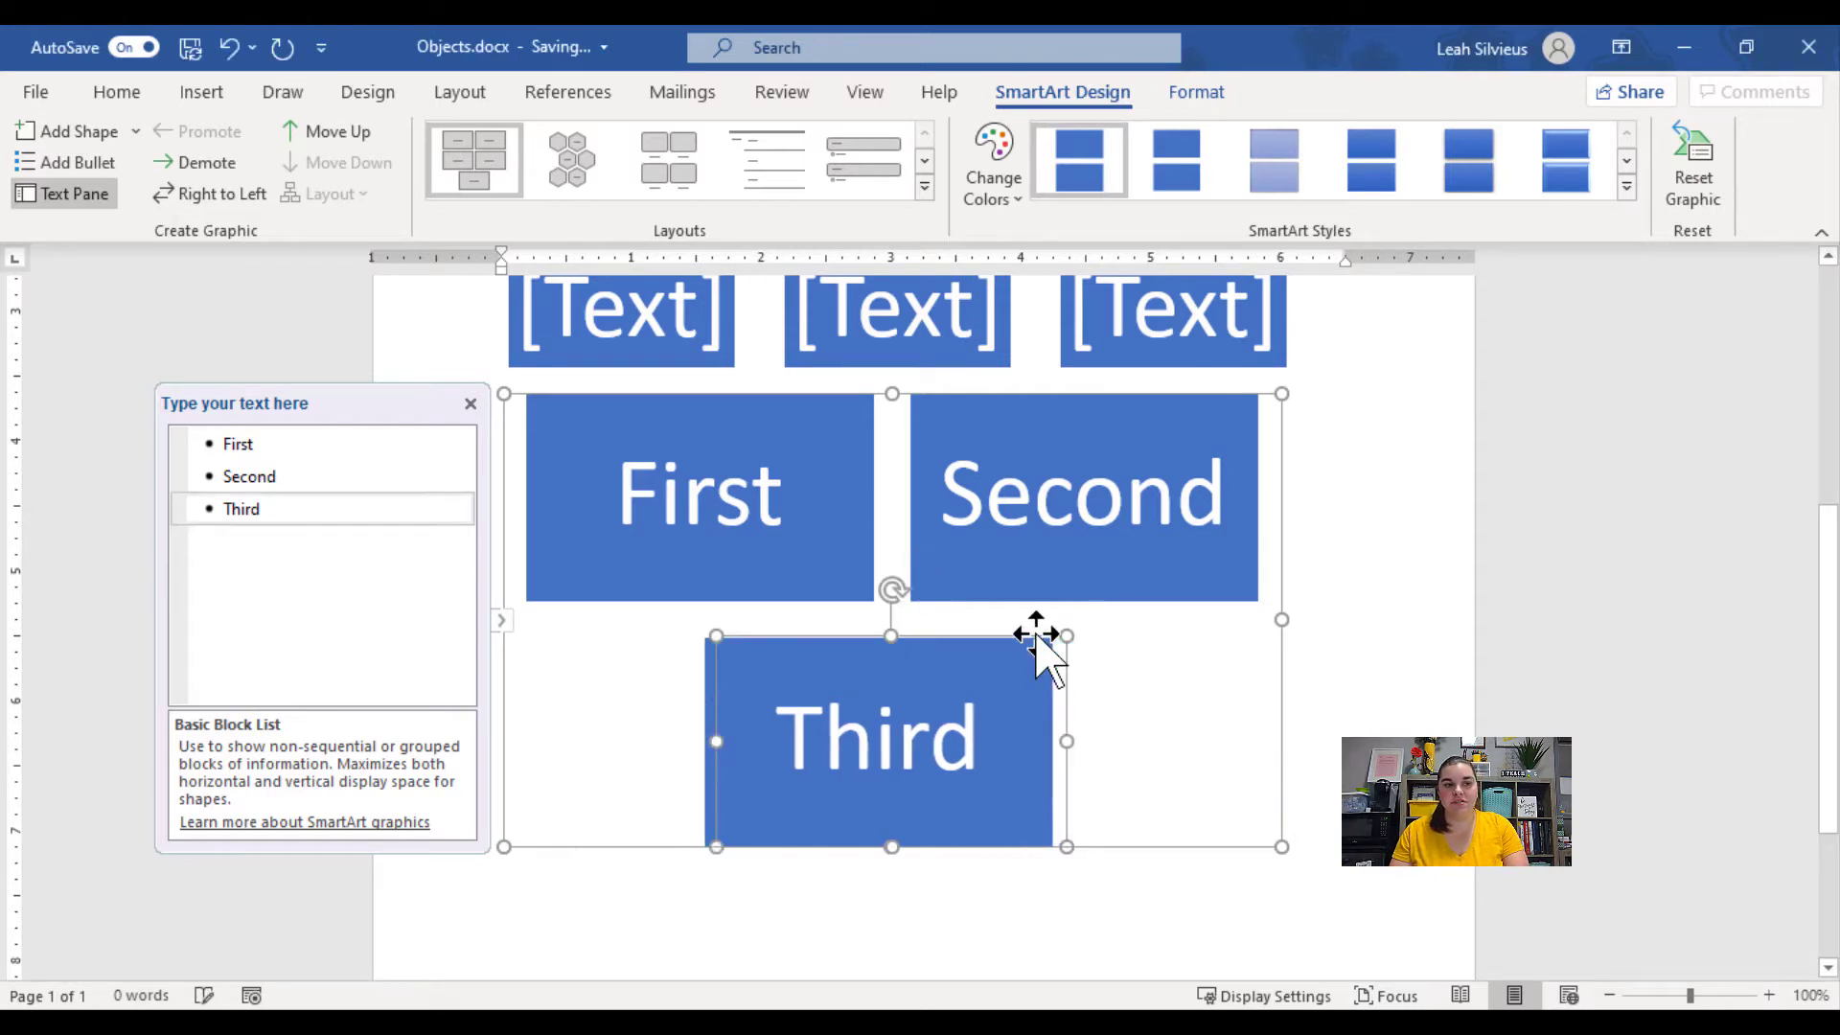
{"action": "left_click", "coordinate": [302, 570]}
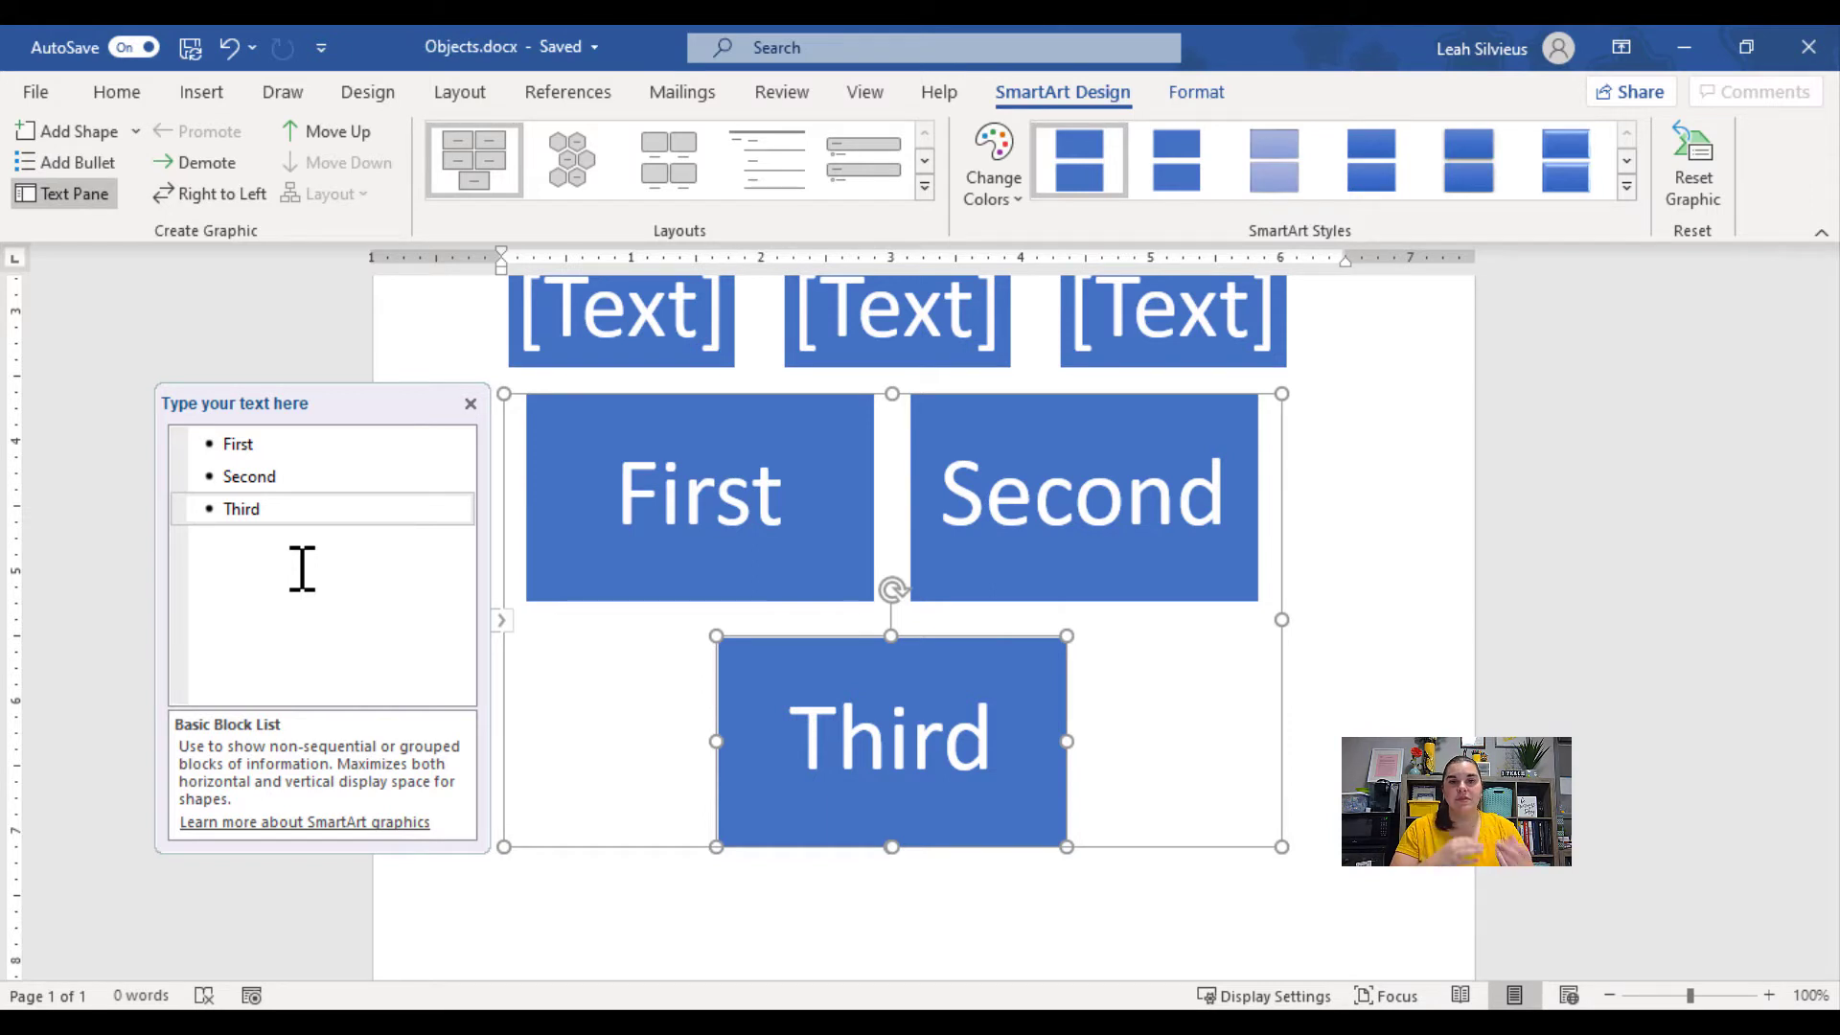
Add two indented bullets reading "Sub Item" beneath "First" in the SmartArt text.
{"action": "left_click", "coordinate": [281, 443]}
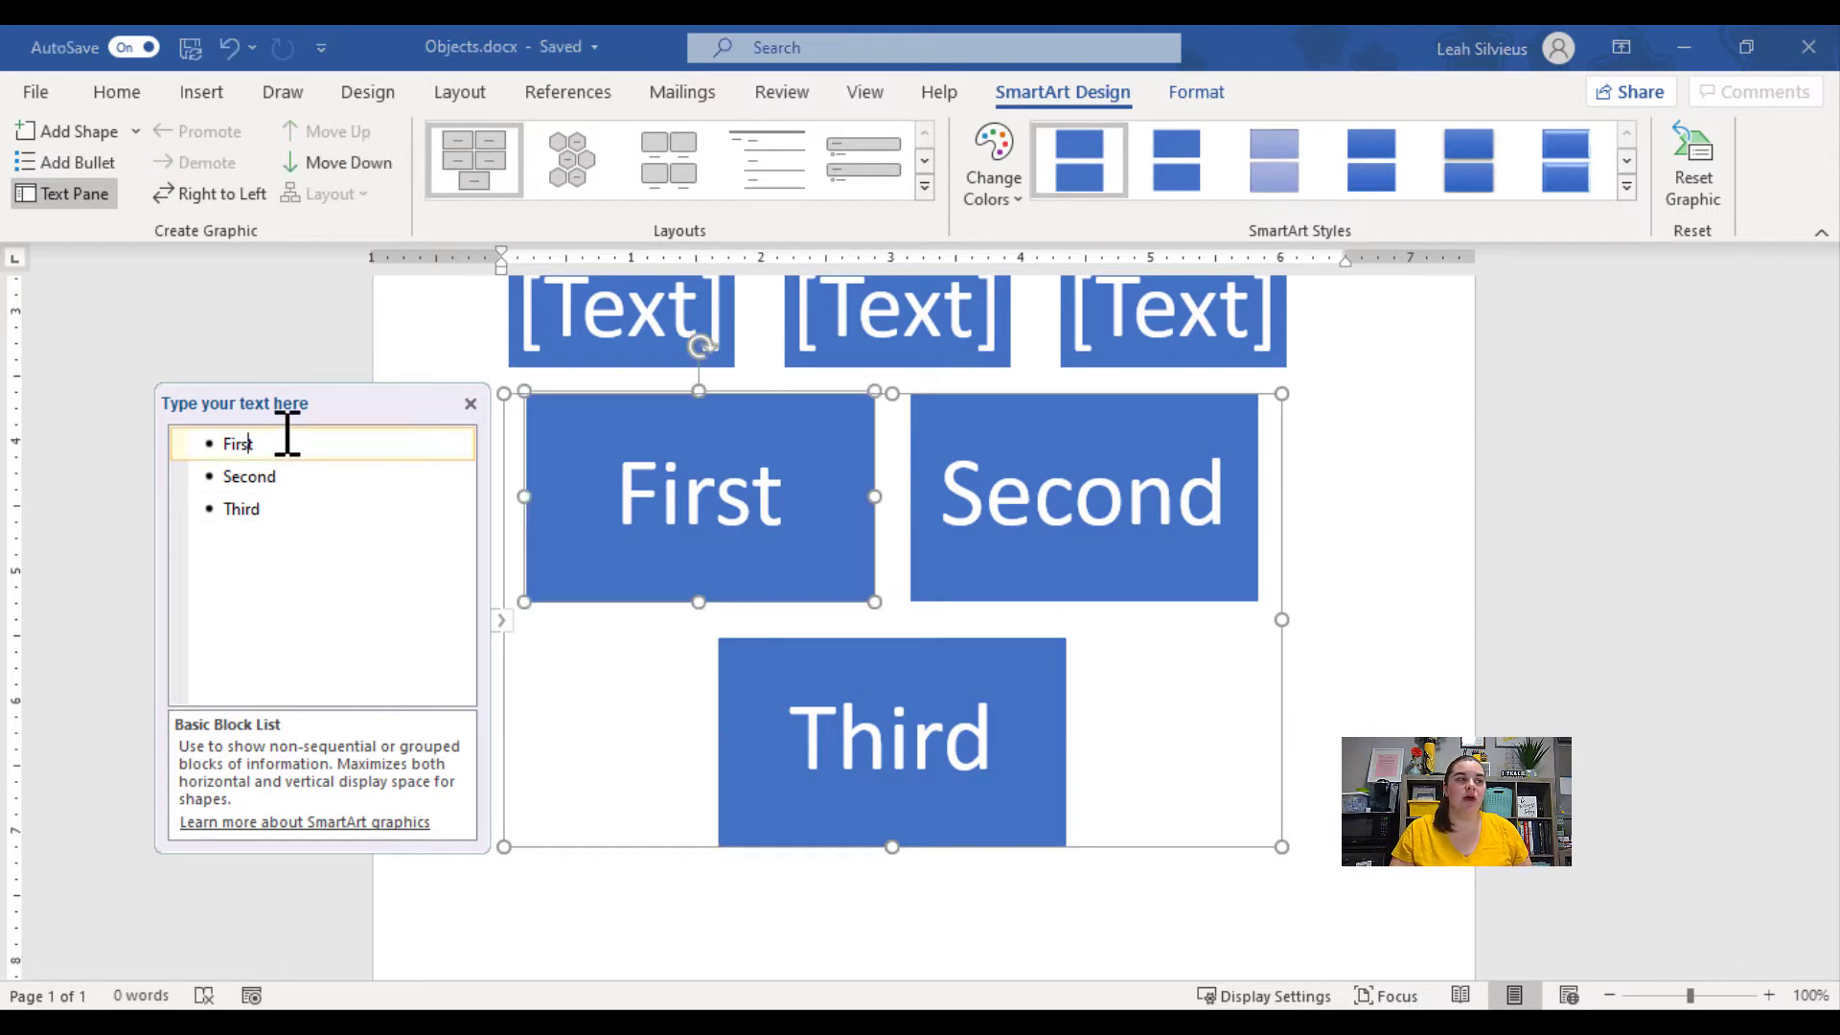
{"action": "key", "text": "Return"}
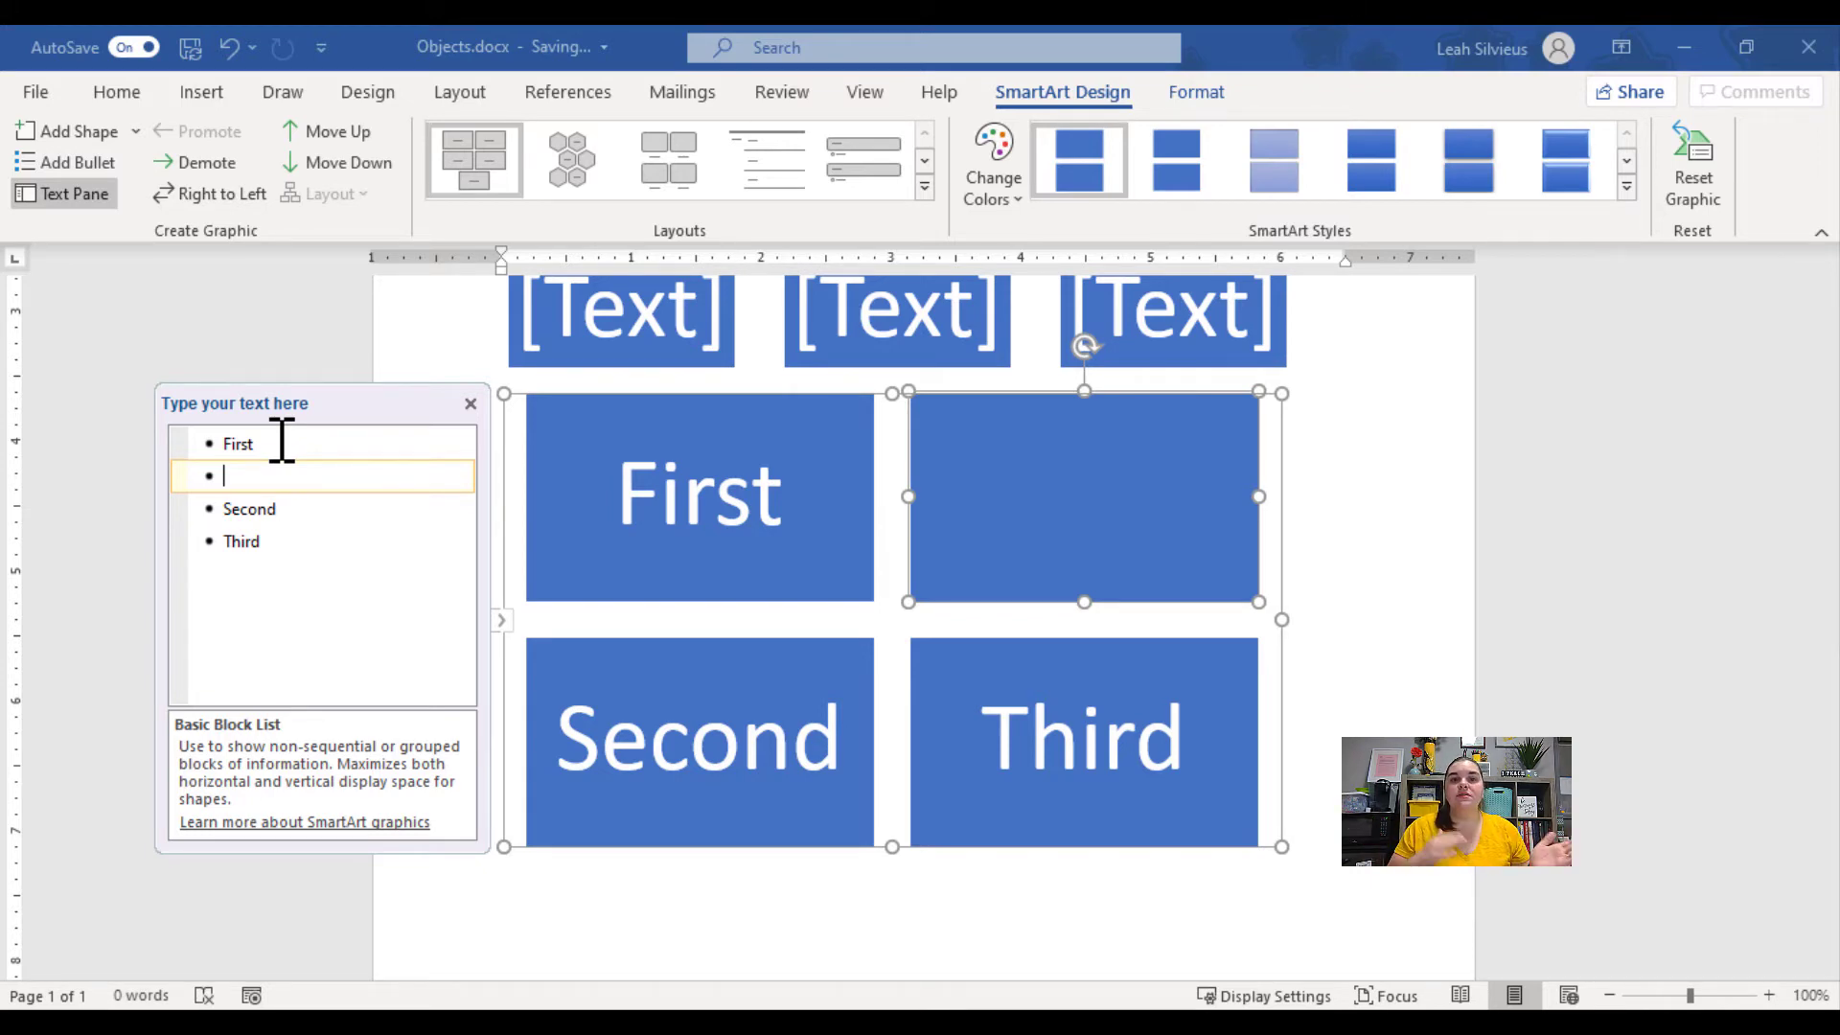
{"action": "key", "text": "Tab"}
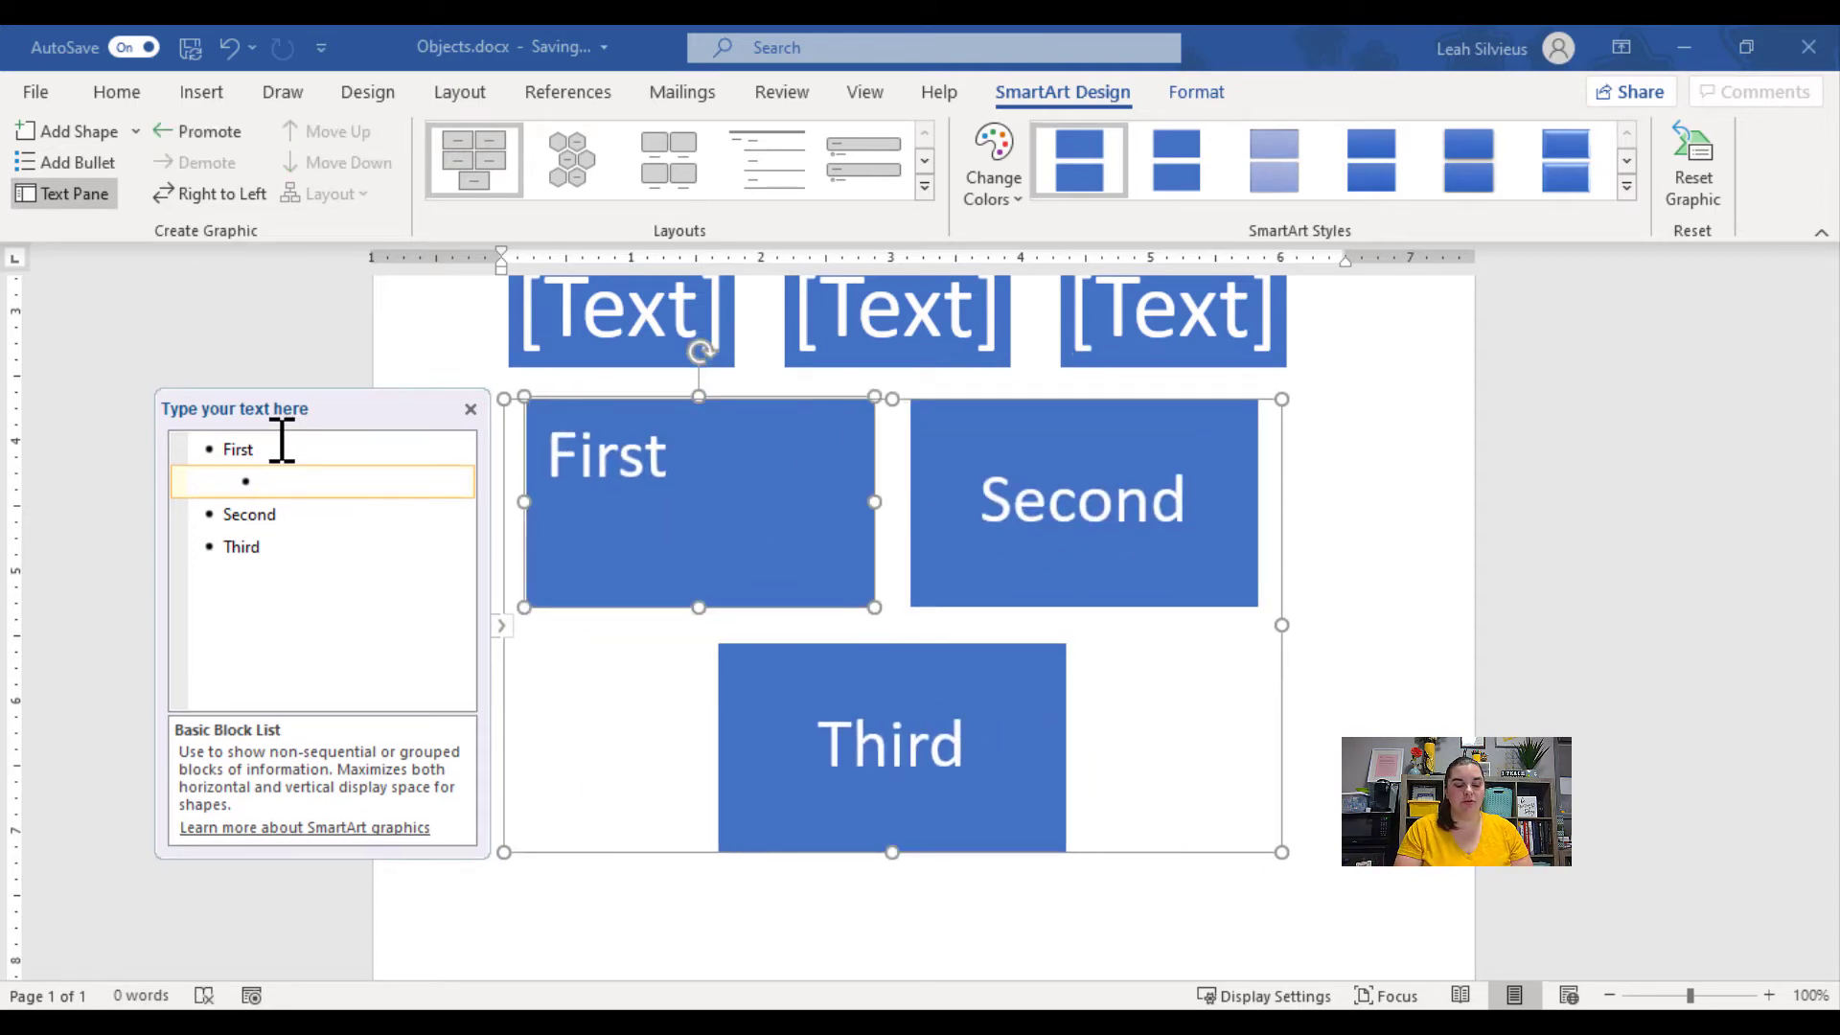
{"action": "type", "text": "Sub S"}
{"action": "key", "text": "BackSpace"}
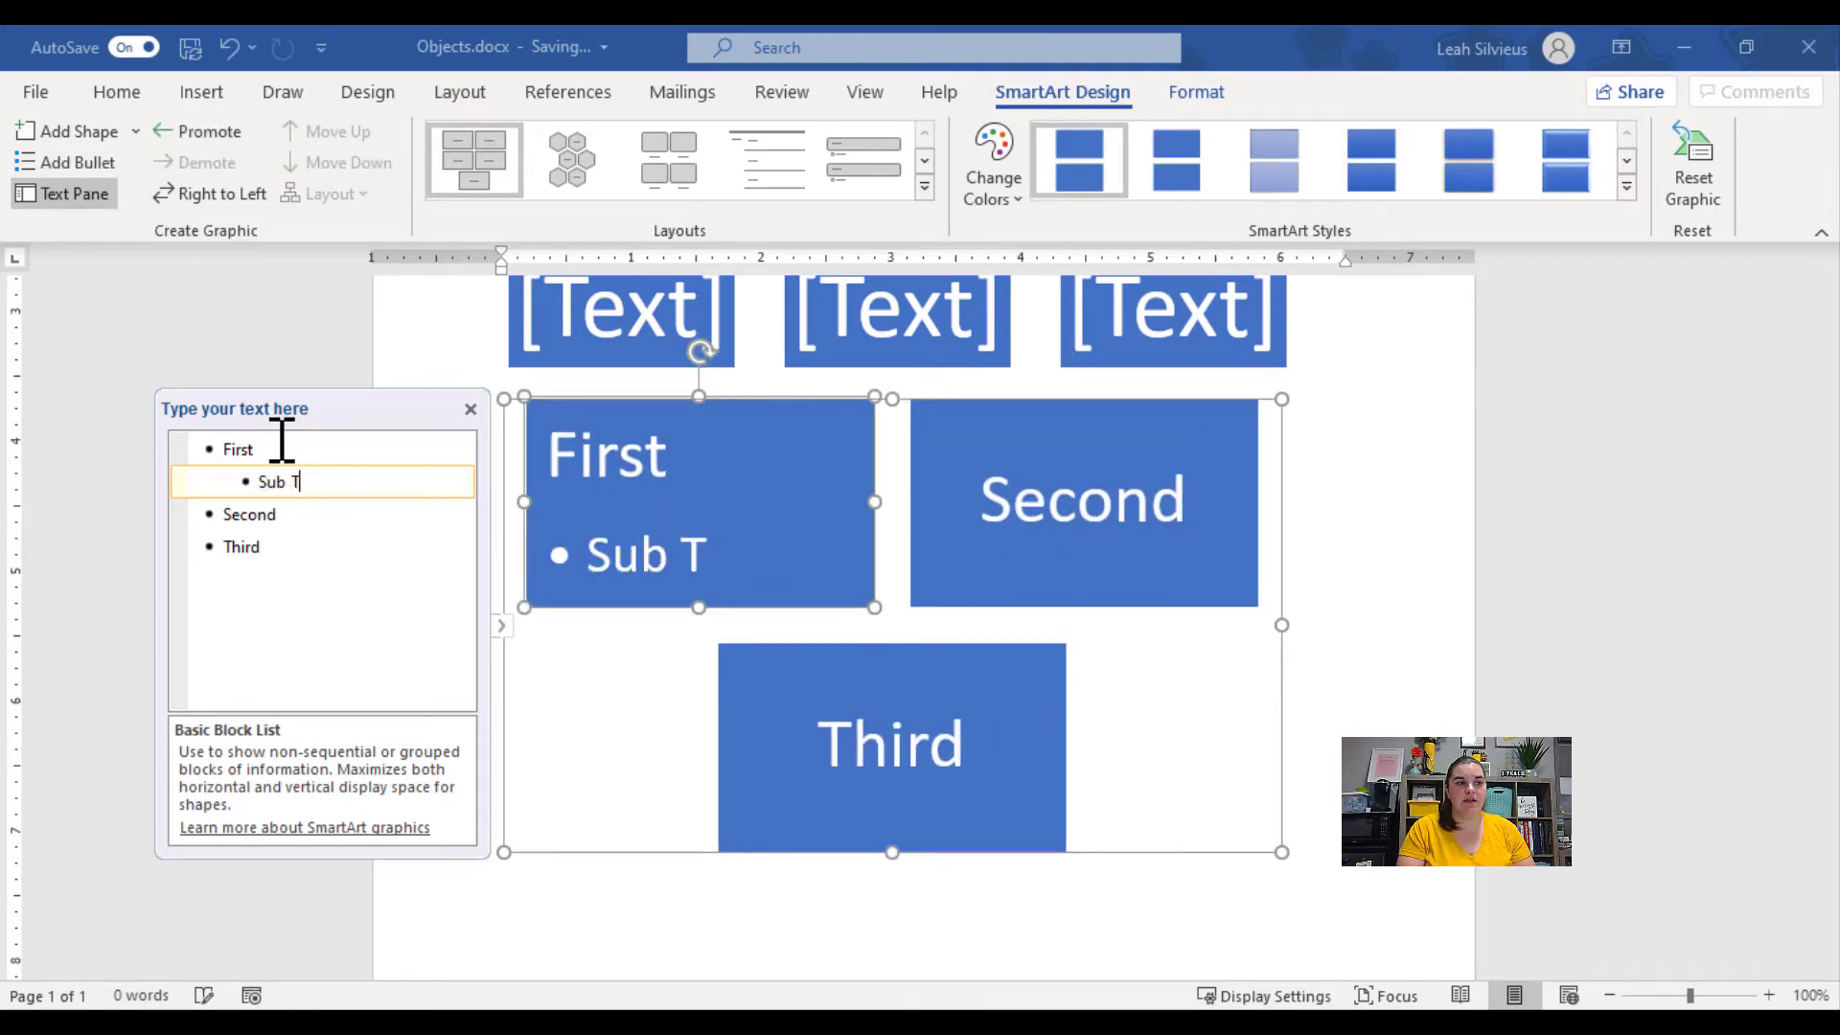
{"action": "type", "text": "Item"}
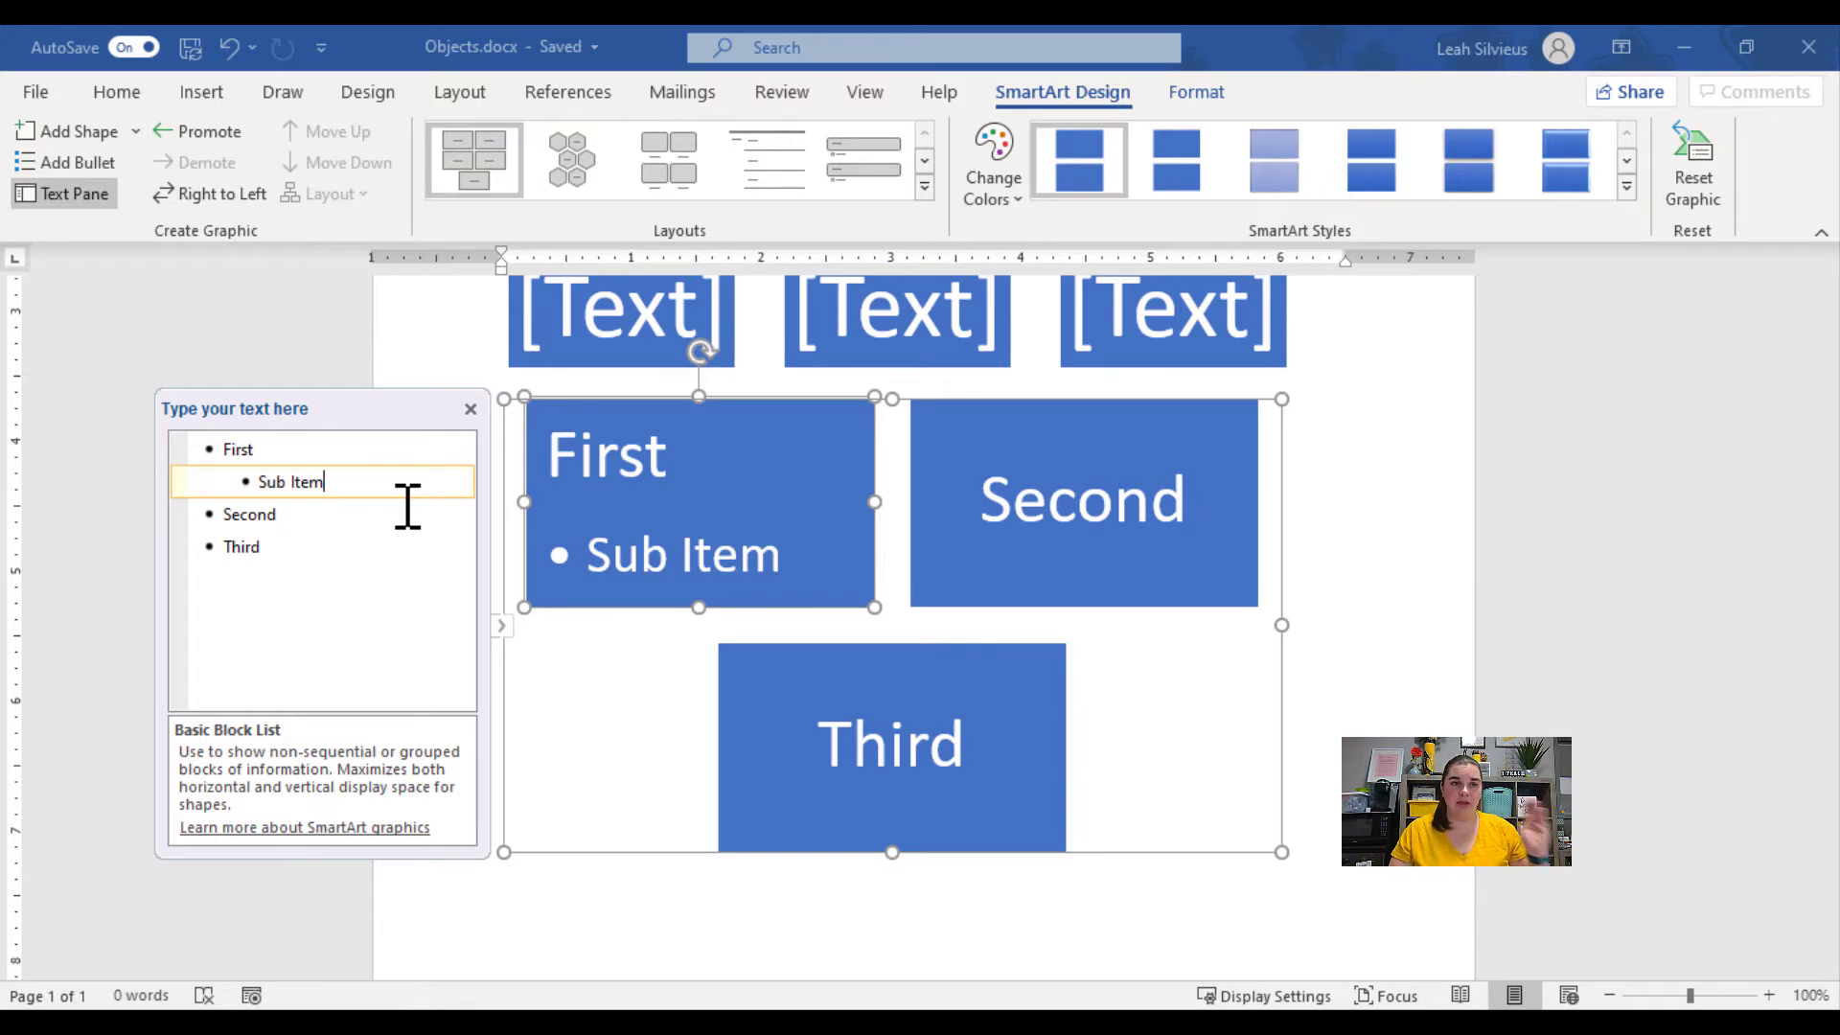
{"action": "key", "text": "Return"}
{"action": "type", "text": "Sub Item"}
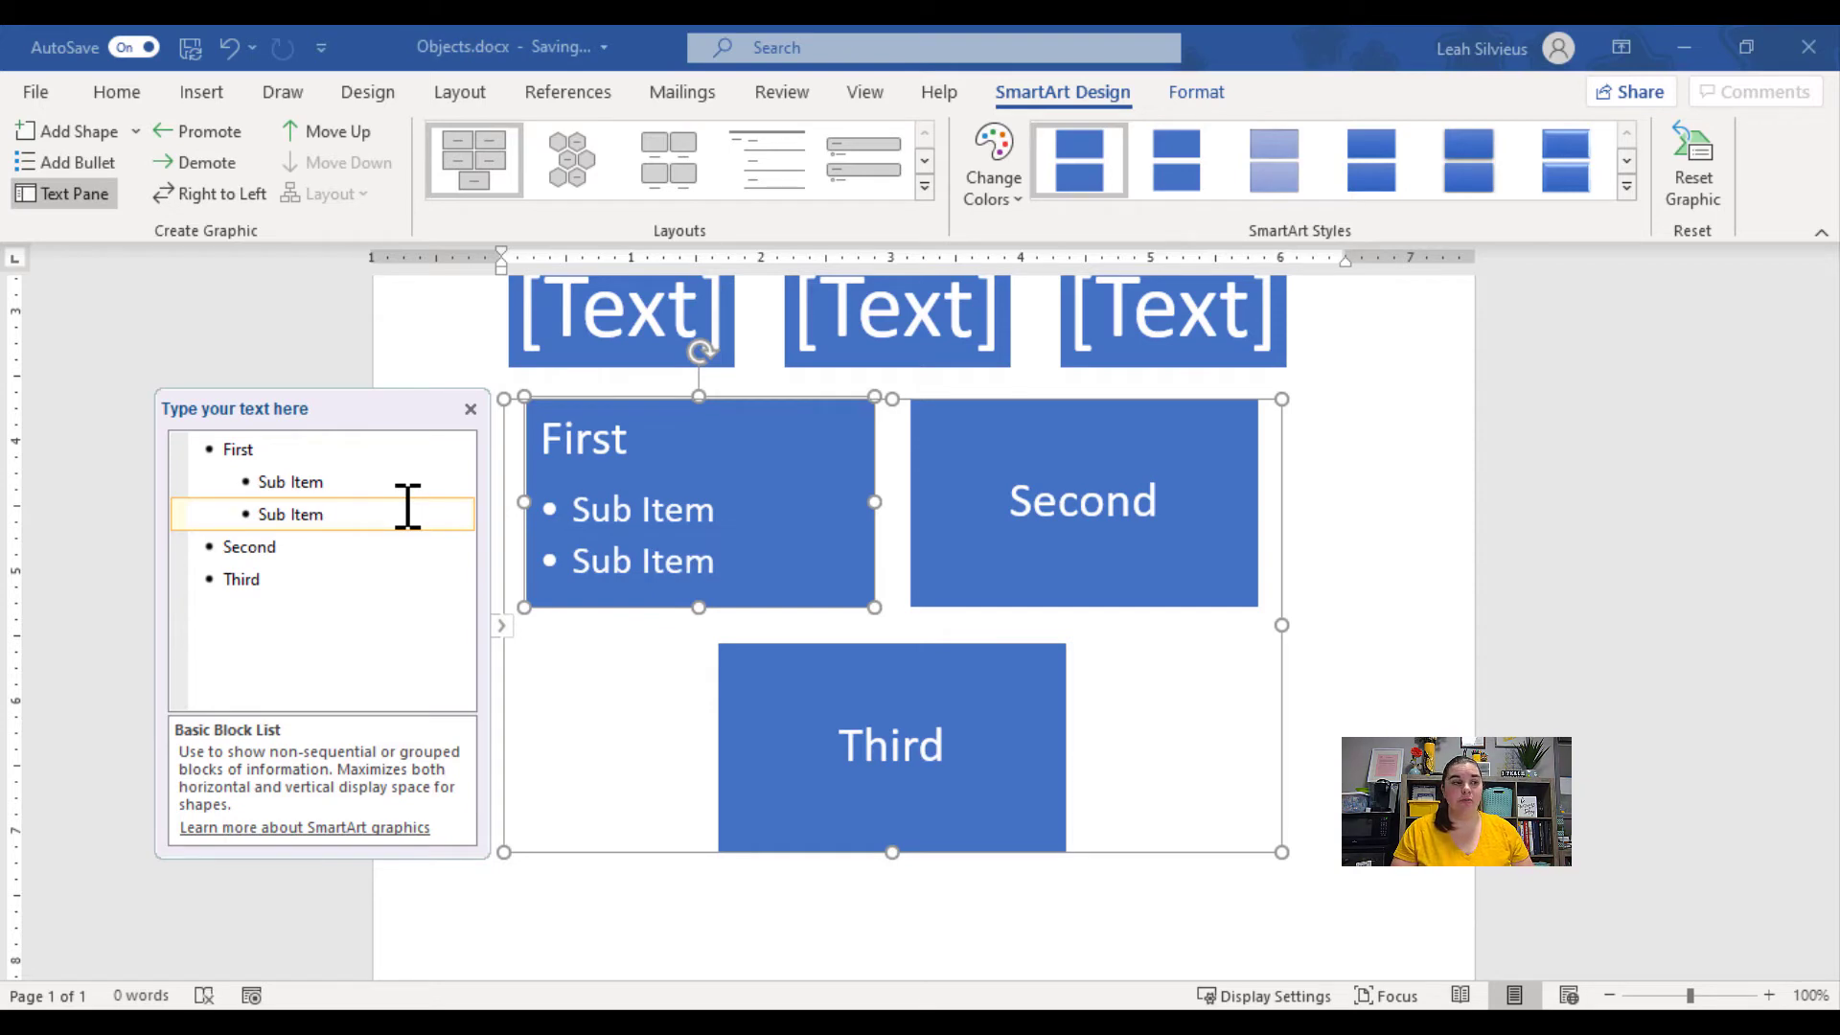
Add a bullet after the second sub item, promote it to a top-level block and enter "Second".
{"action": "key", "text": "Return"}
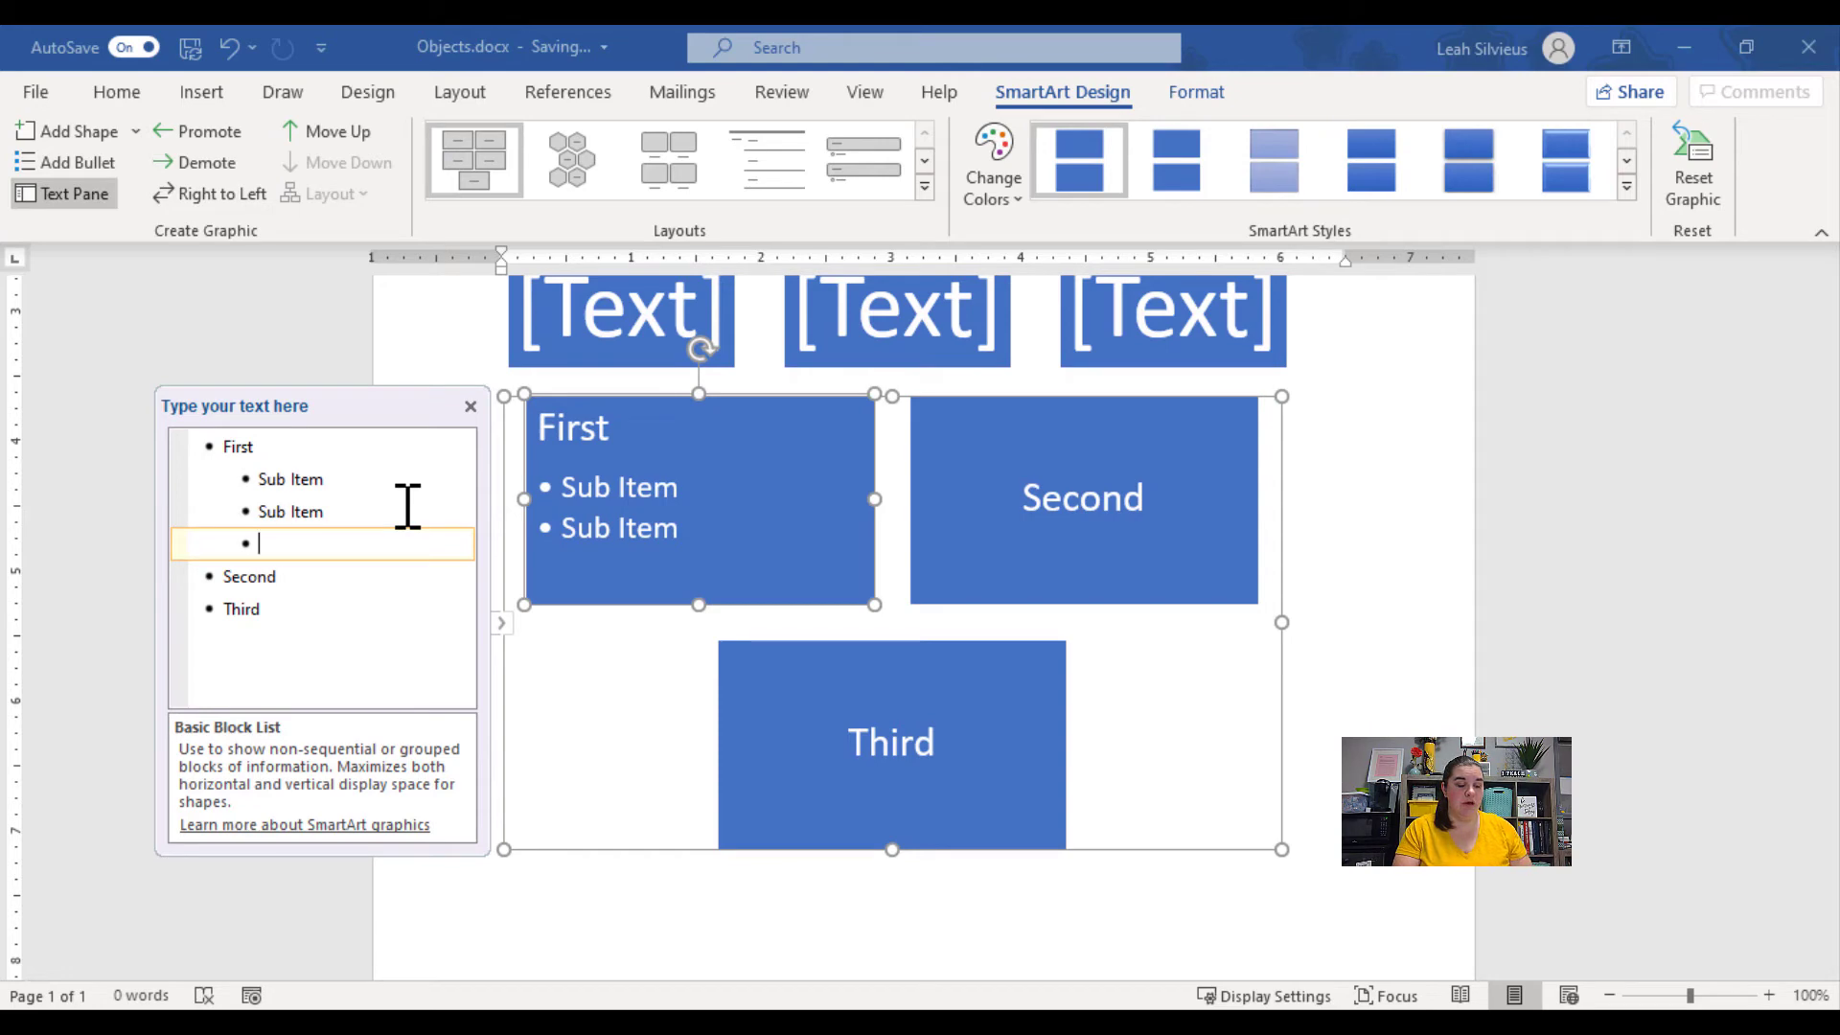
{"action": "left_click", "coordinate": [205, 132]}
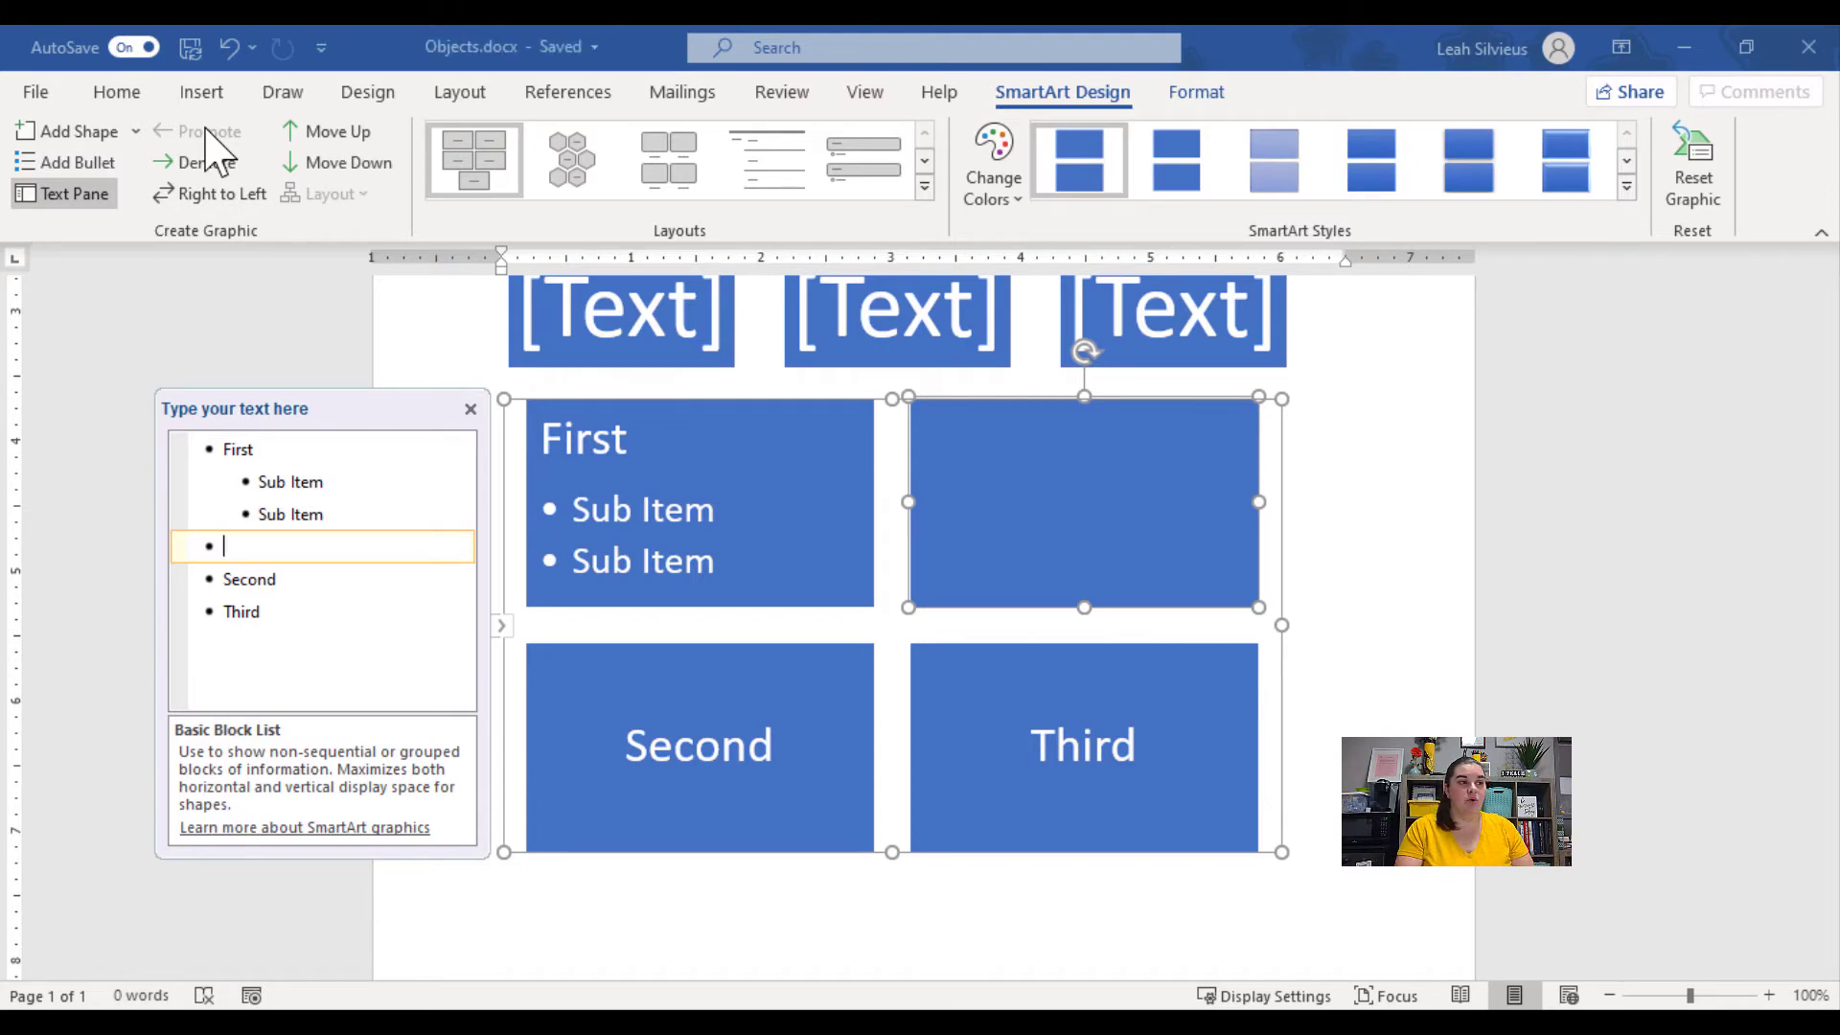
{"action": "type", "text": "Second"}
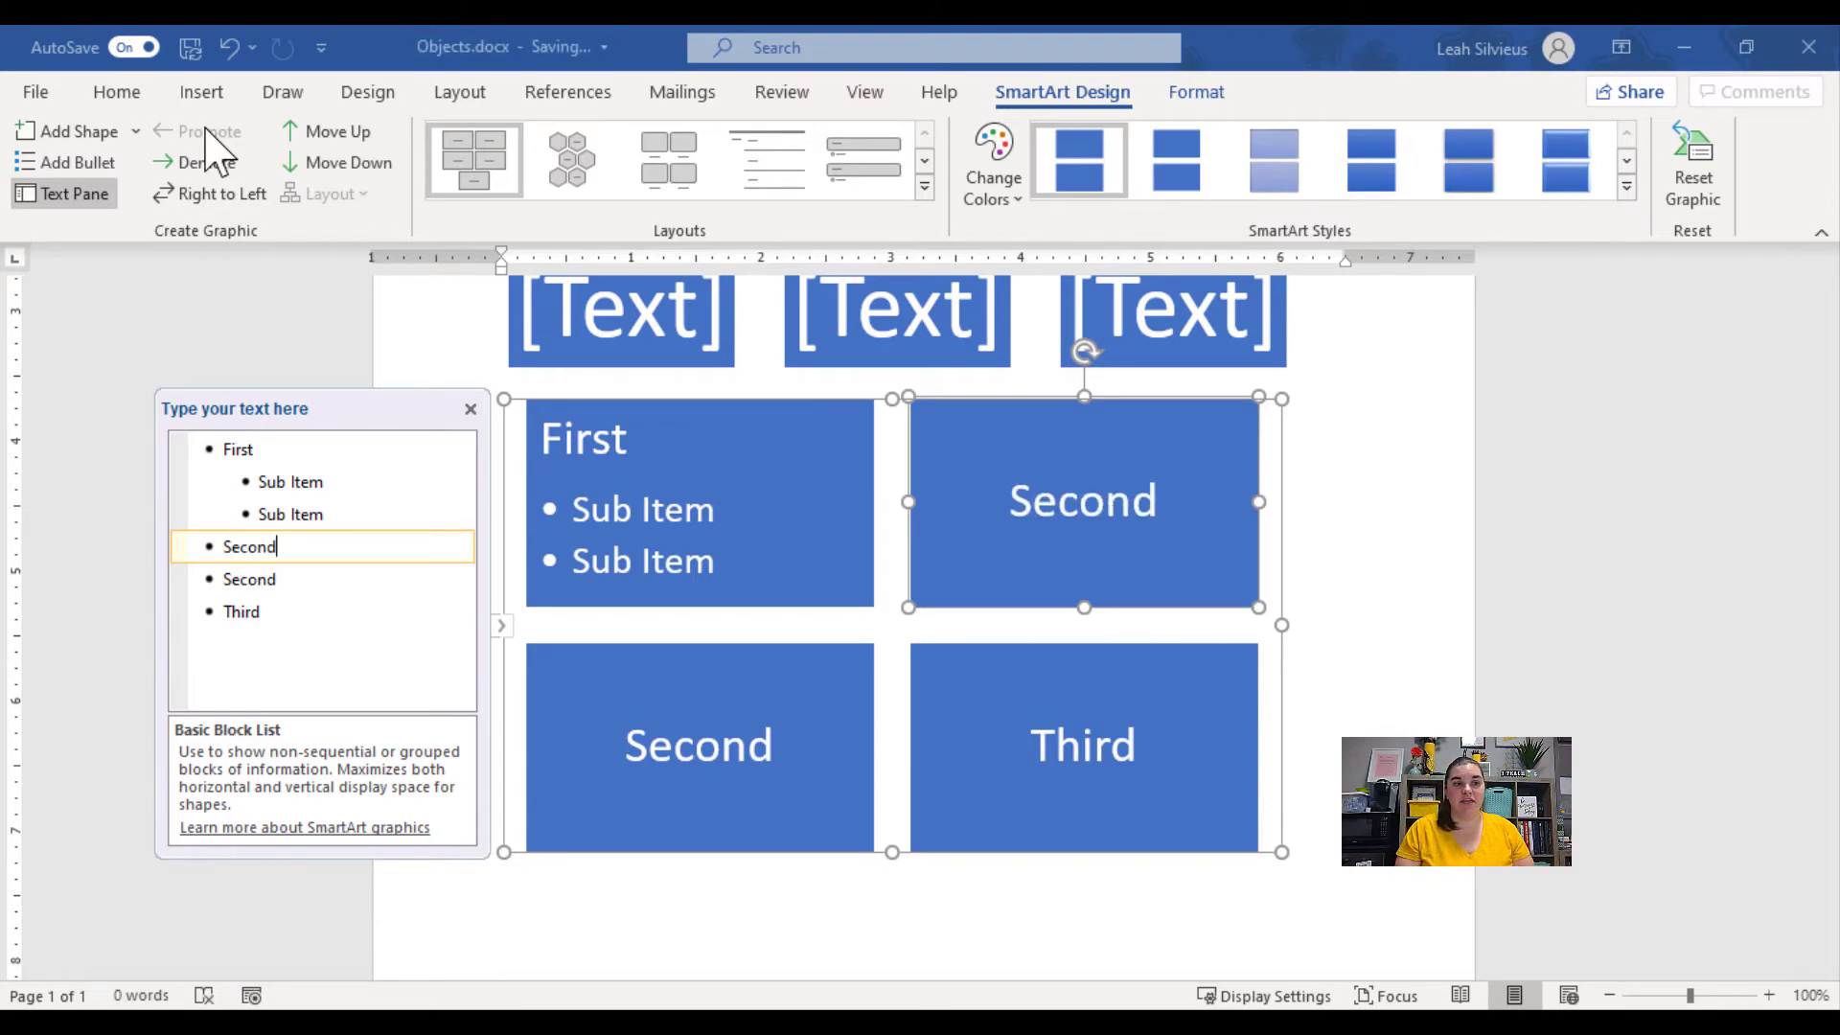
Replace the text of the last two blocks with "Third" and "Fourth".
{"action": "double_click", "coordinate": [251, 579]}
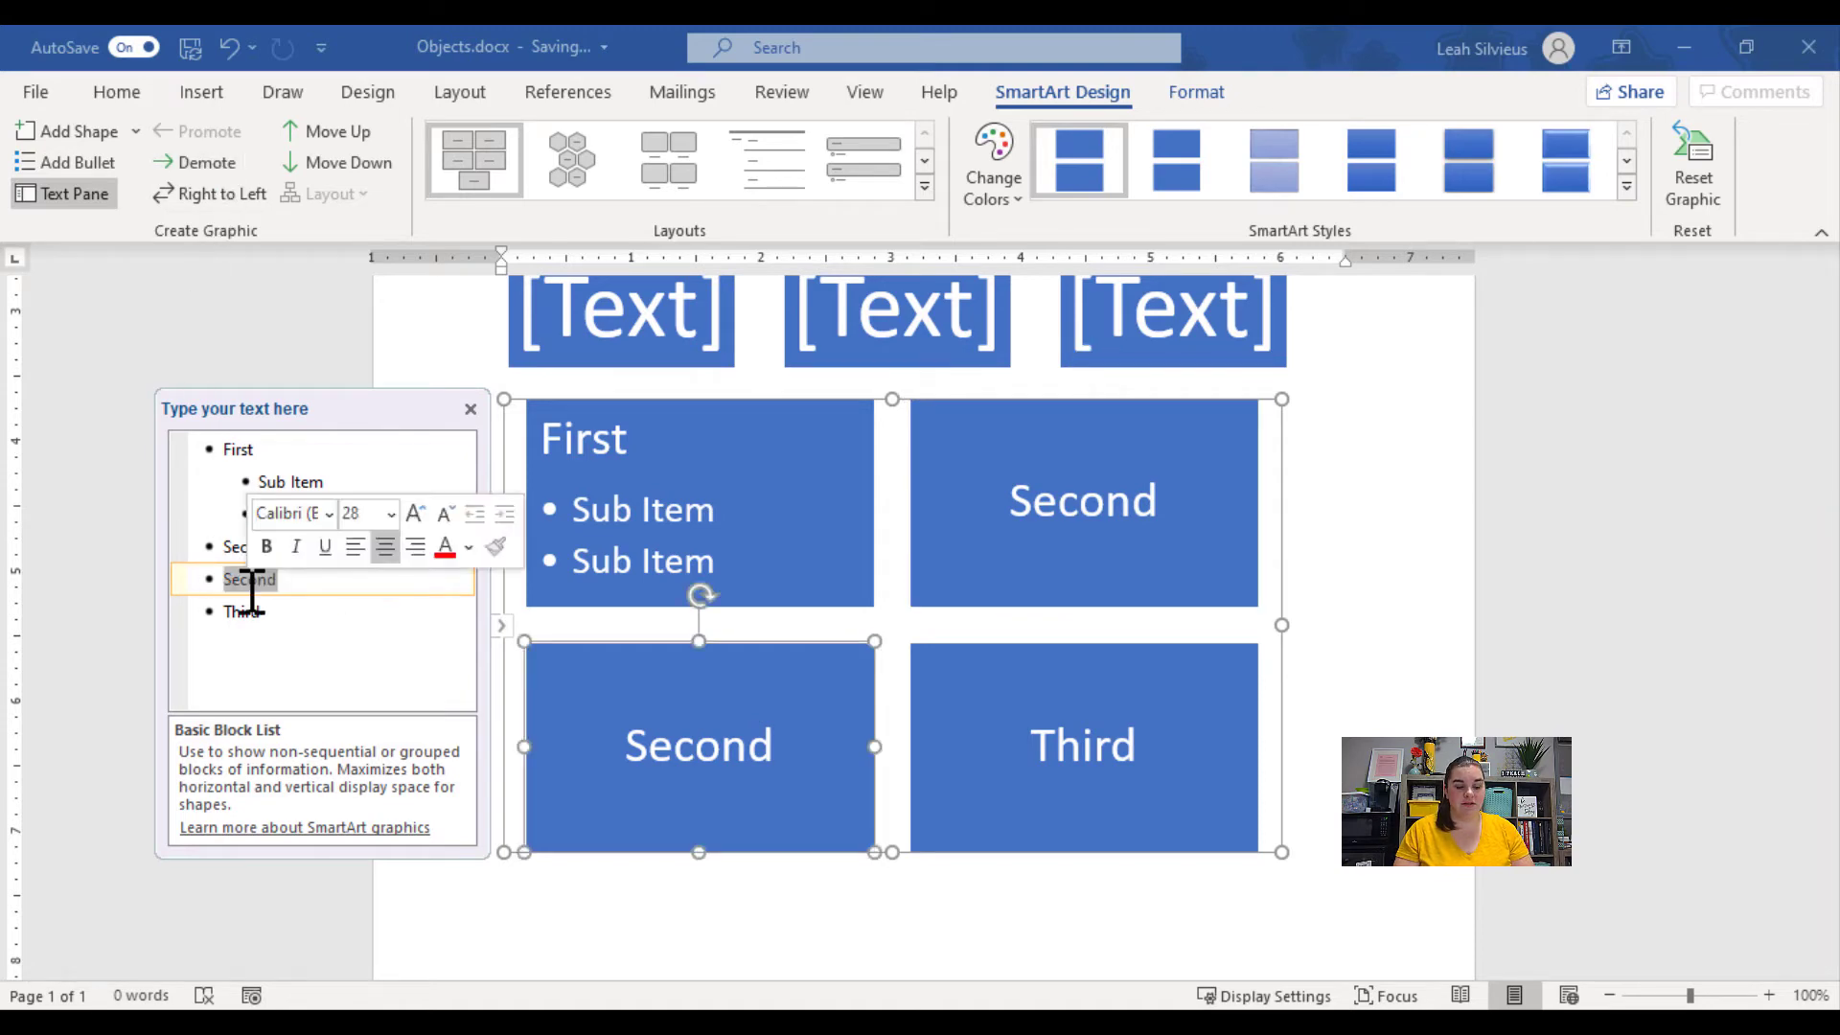
{"action": "type", "text": "Third"}
{"action": "double_click", "coordinate": [234, 614]}
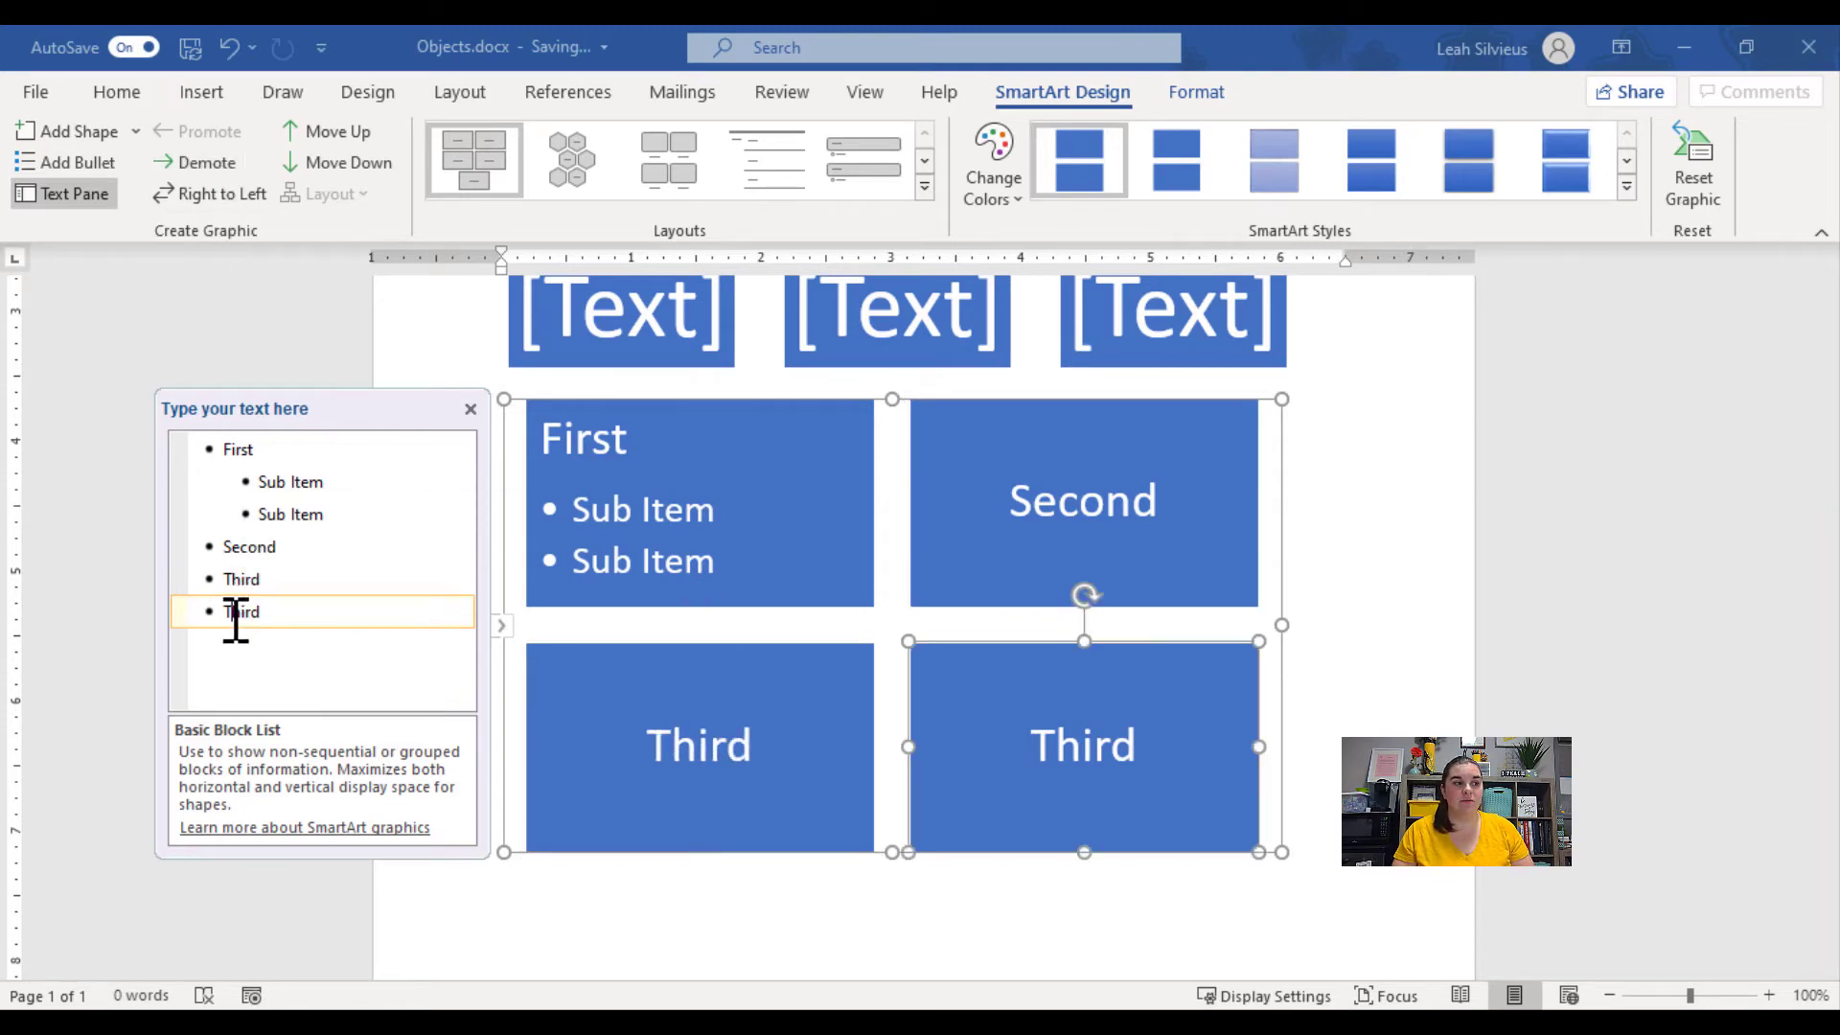
{"action": "type", "text": "Fourth"}
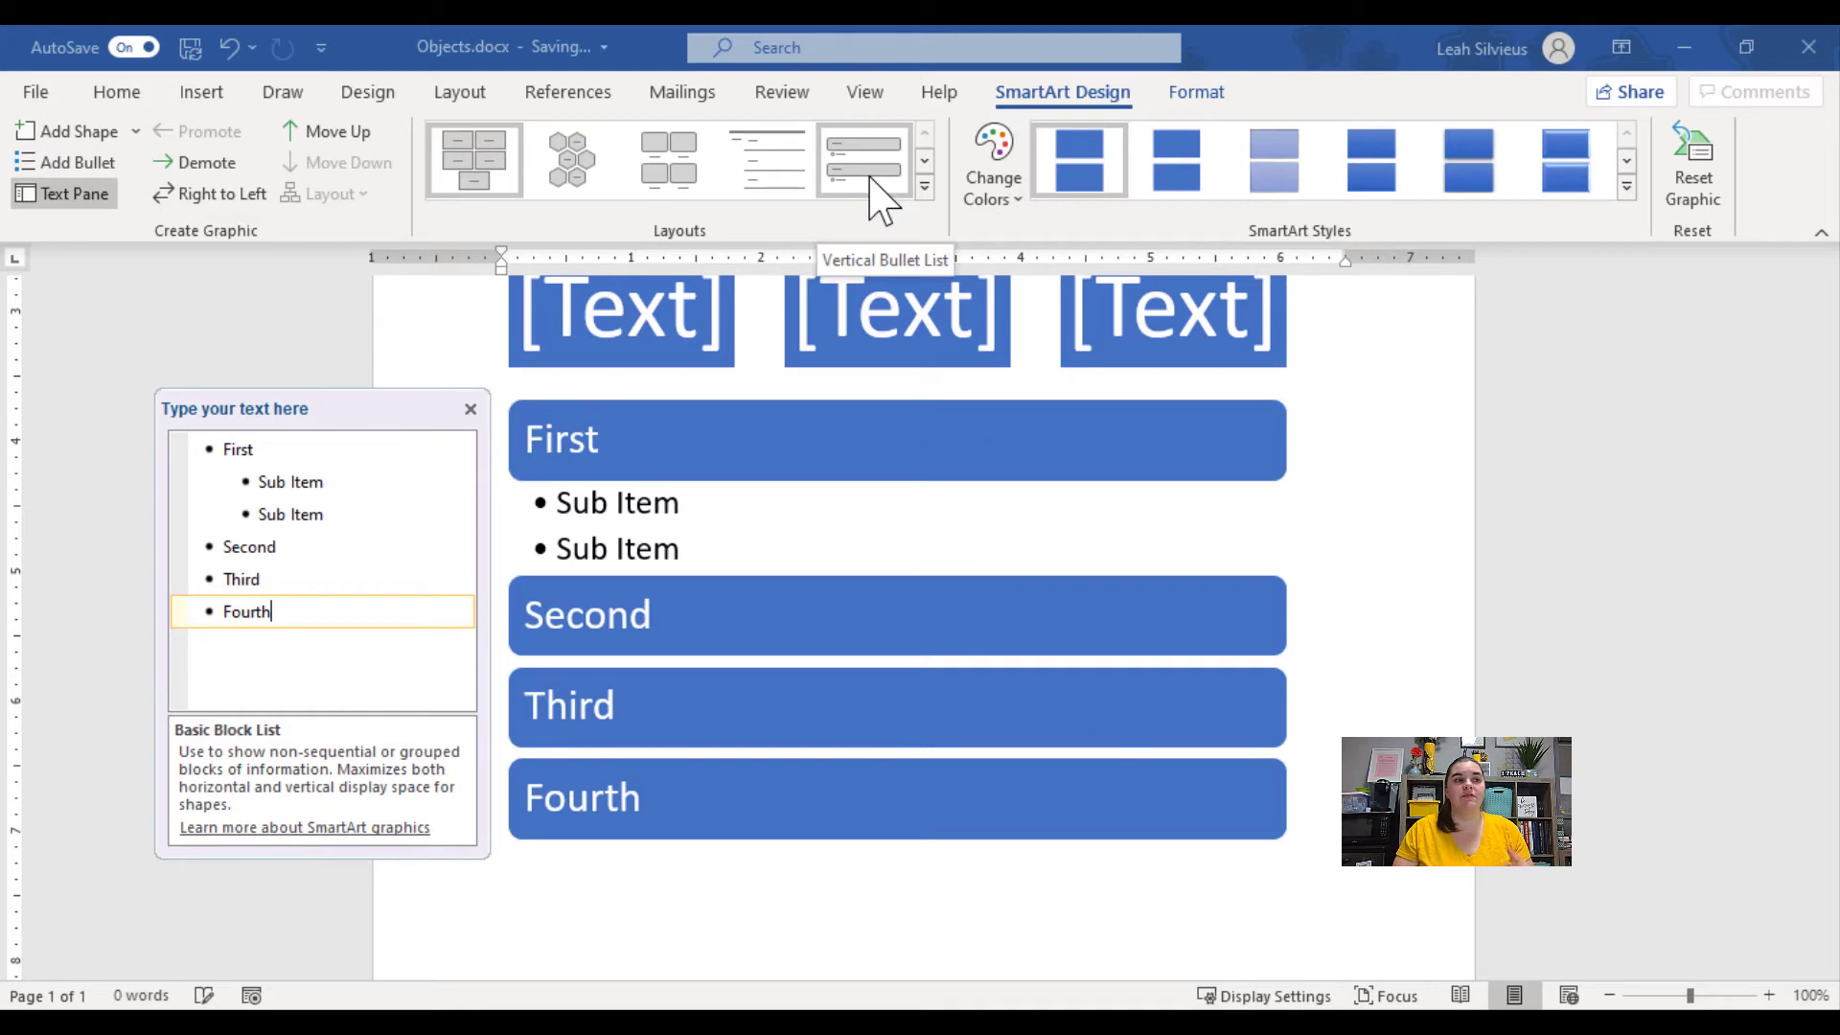
Try the Vertical Bullet List layout and change the SmartArt graphic to the Horizontal Bullet List layout.
{"action": "left_click", "coordinate": [880, 197]}
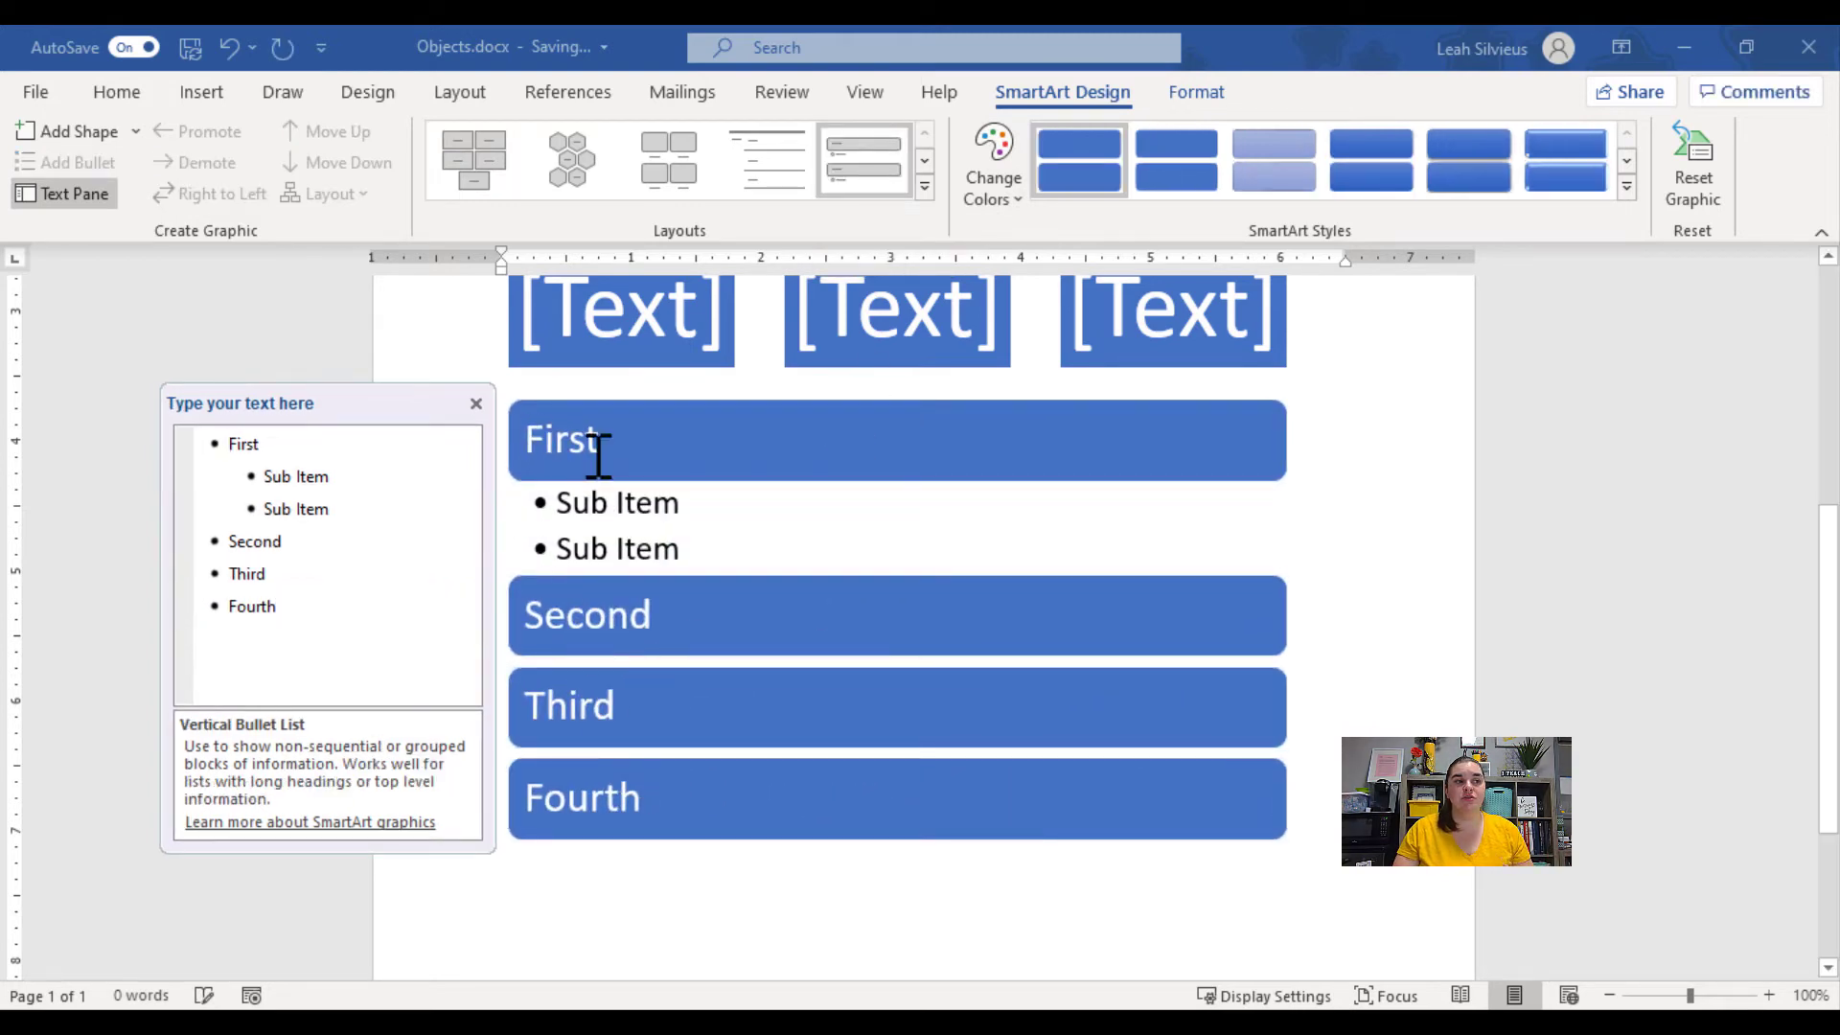
{"action": "left_click", "coordinate": [924, 187]}
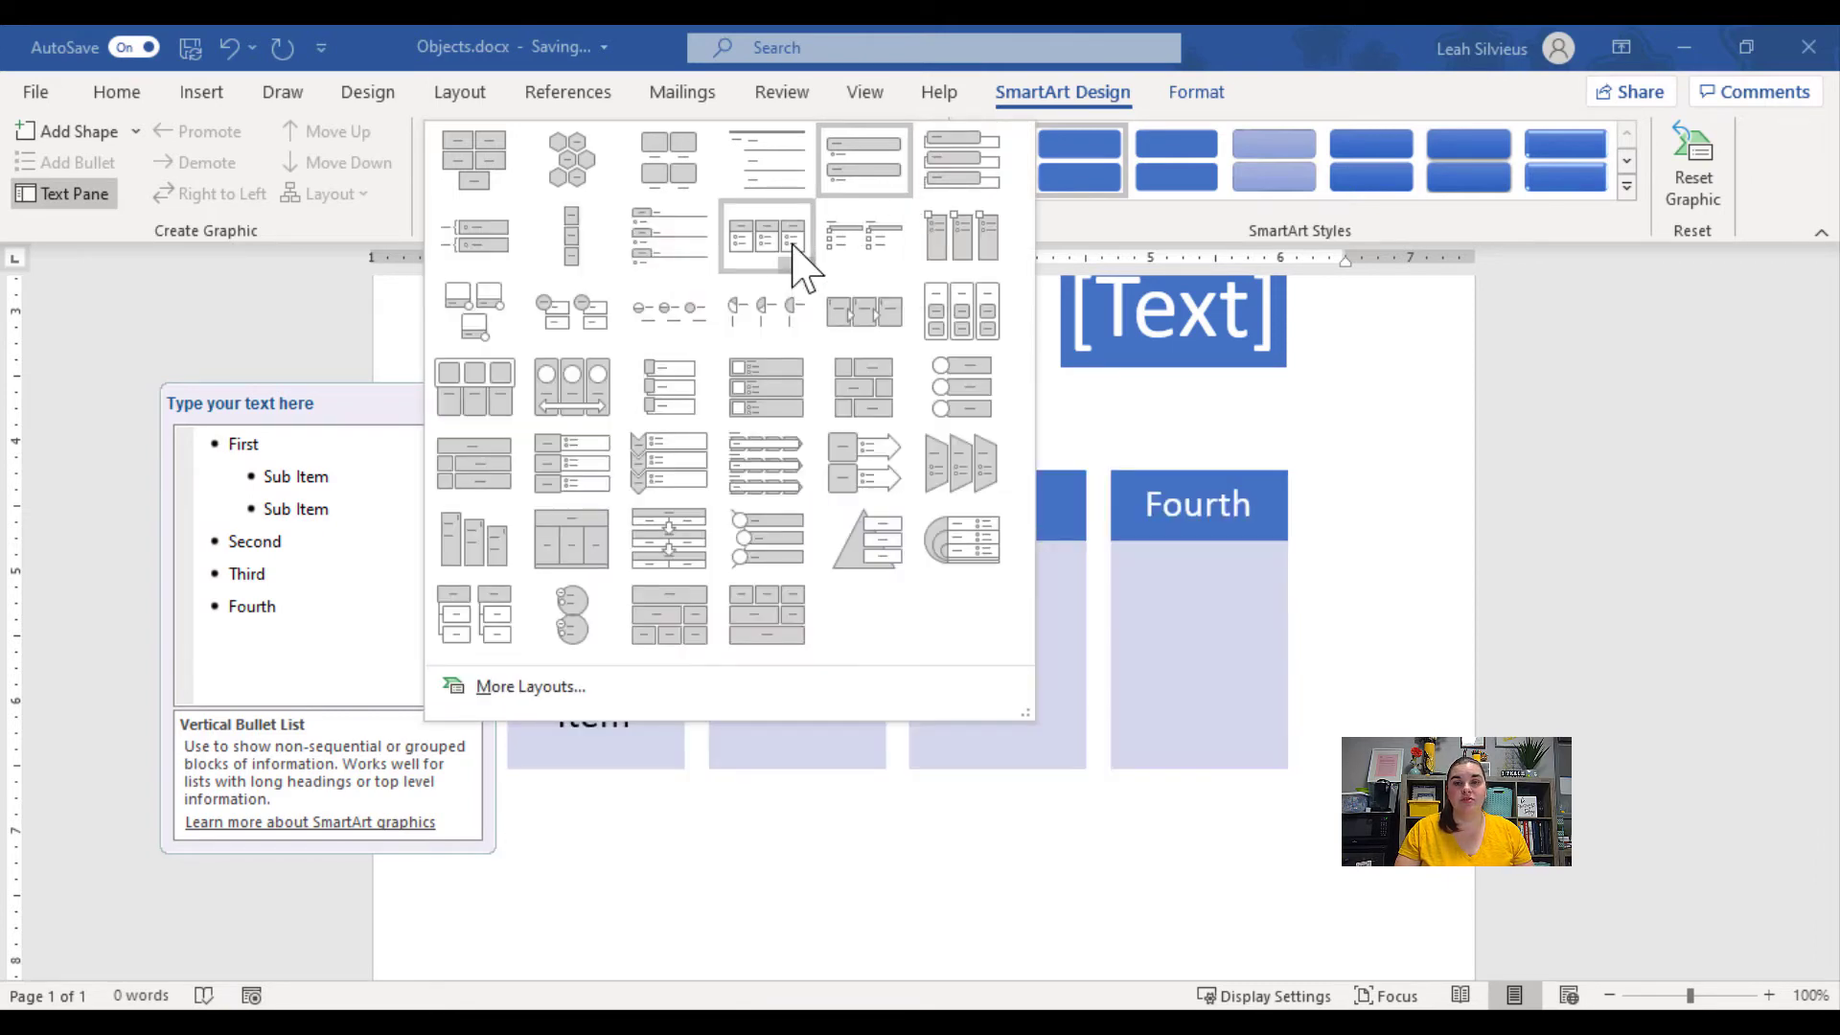
{"action": "left_click", "coordinate": [792, 263]}
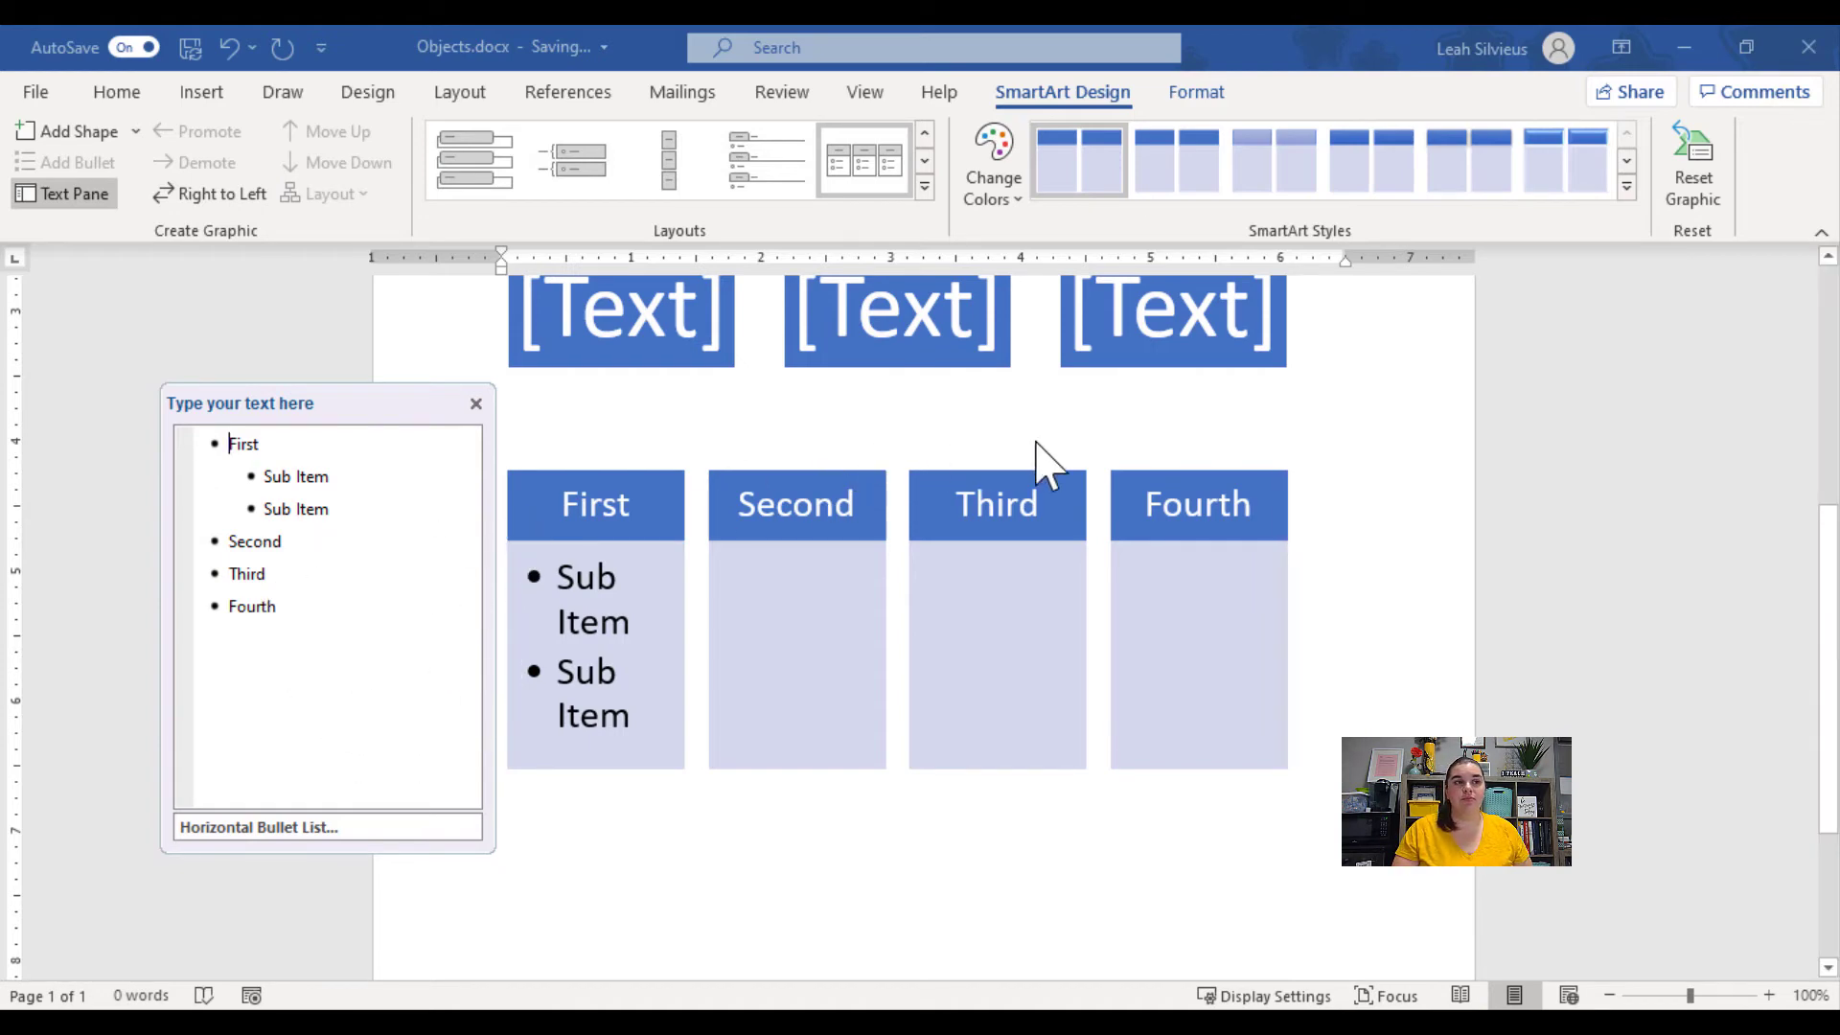
{"action": "left_click", "coordinate": [1069, 452]}
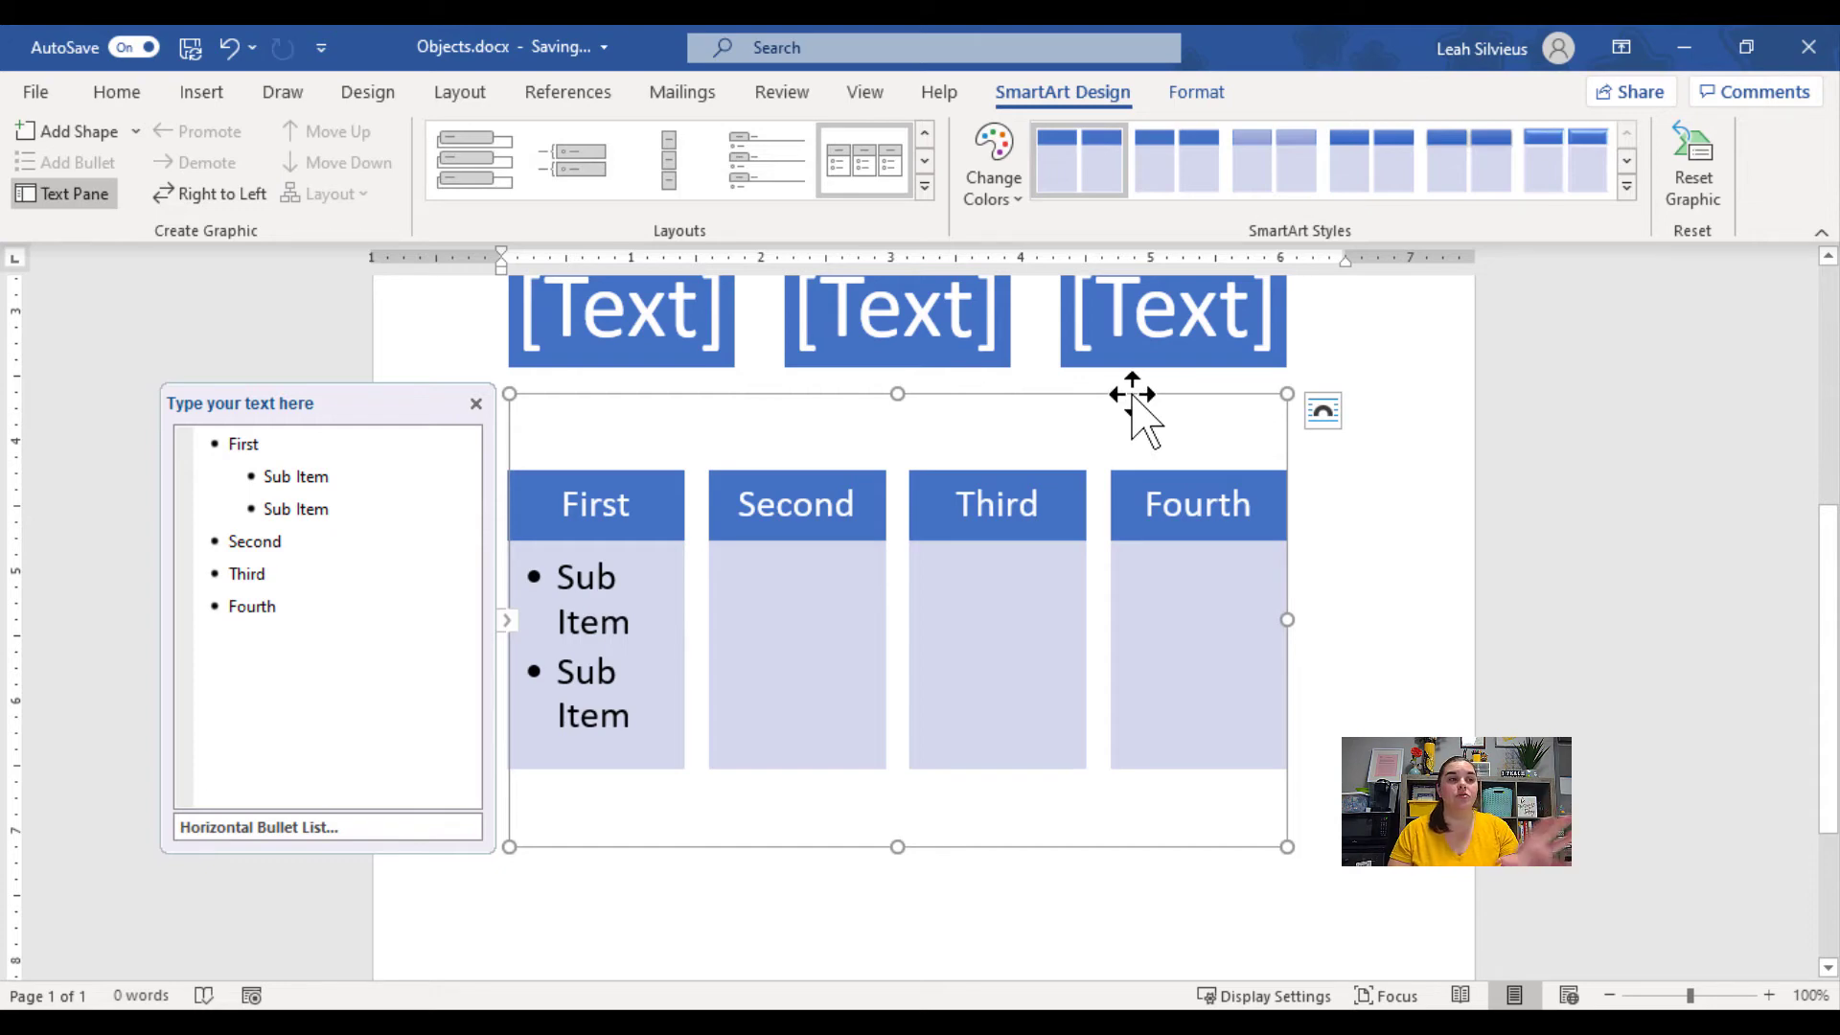
Delete the Horizontal Bullet List SmartArt graphic below the organization chart.
{"action": "key", "text": "Delete"}
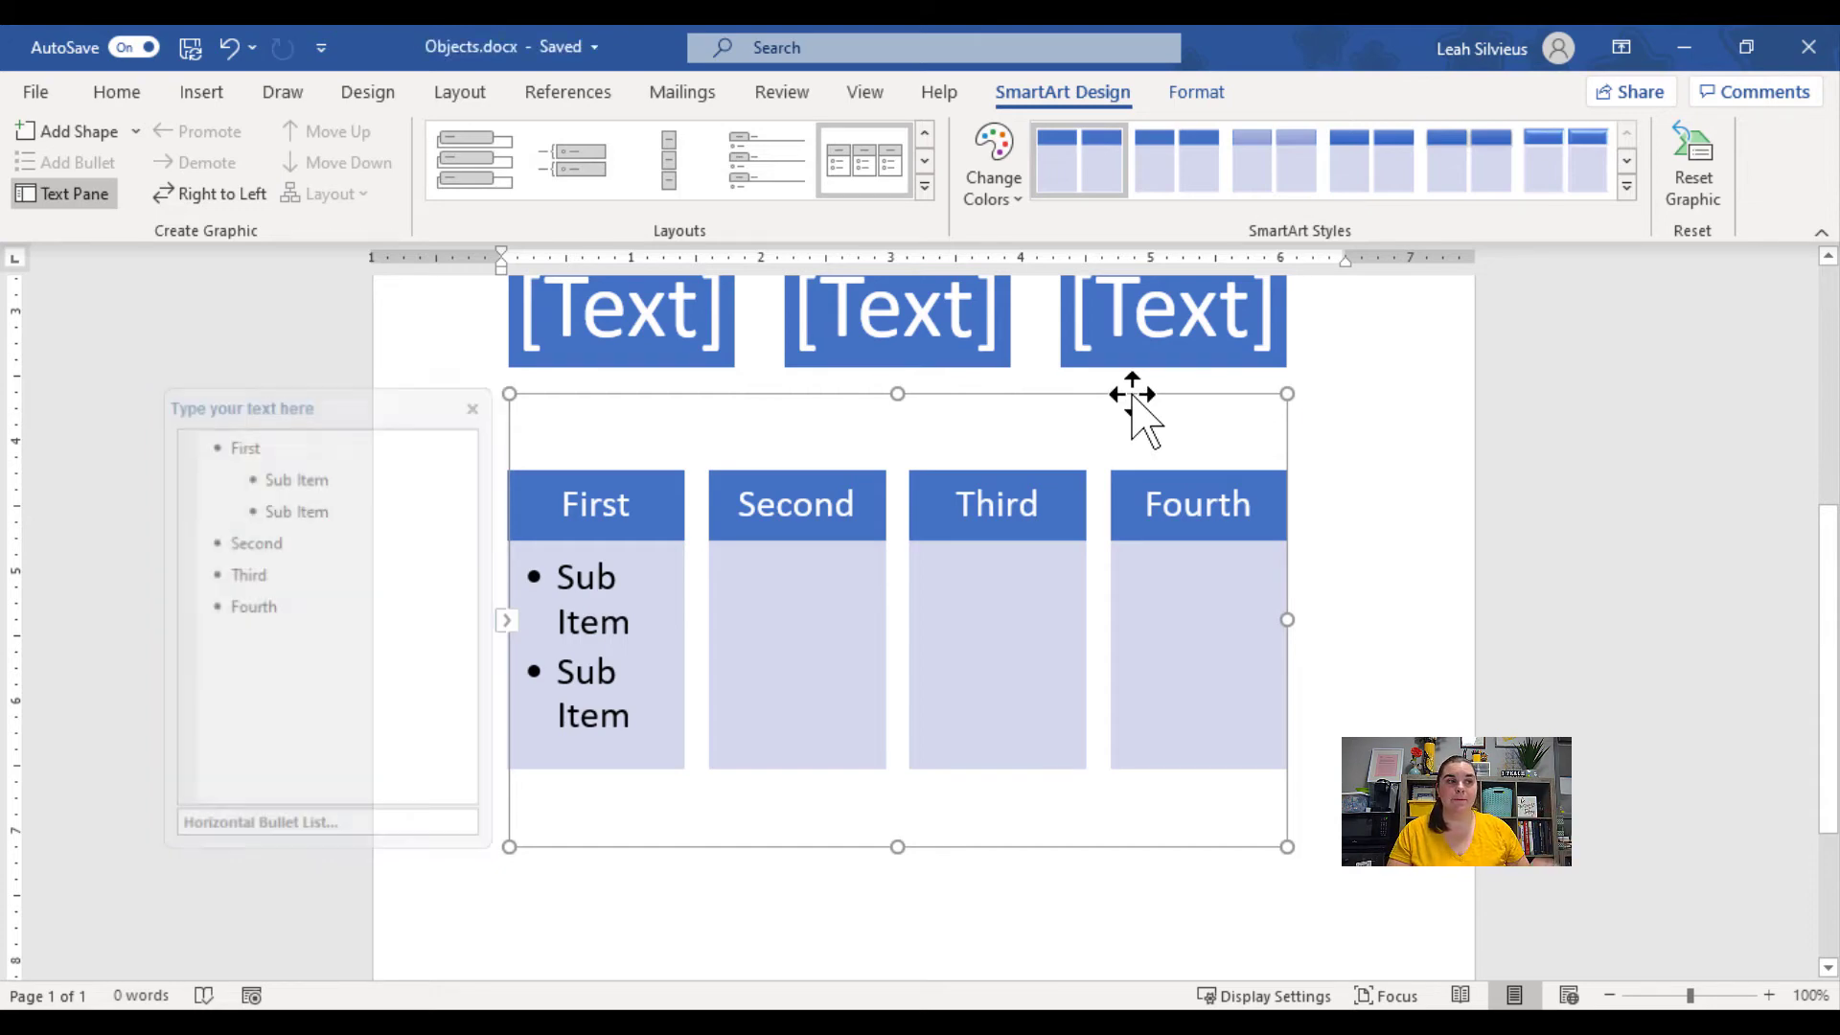
{"action": "key", "text": "ctrl+z"}
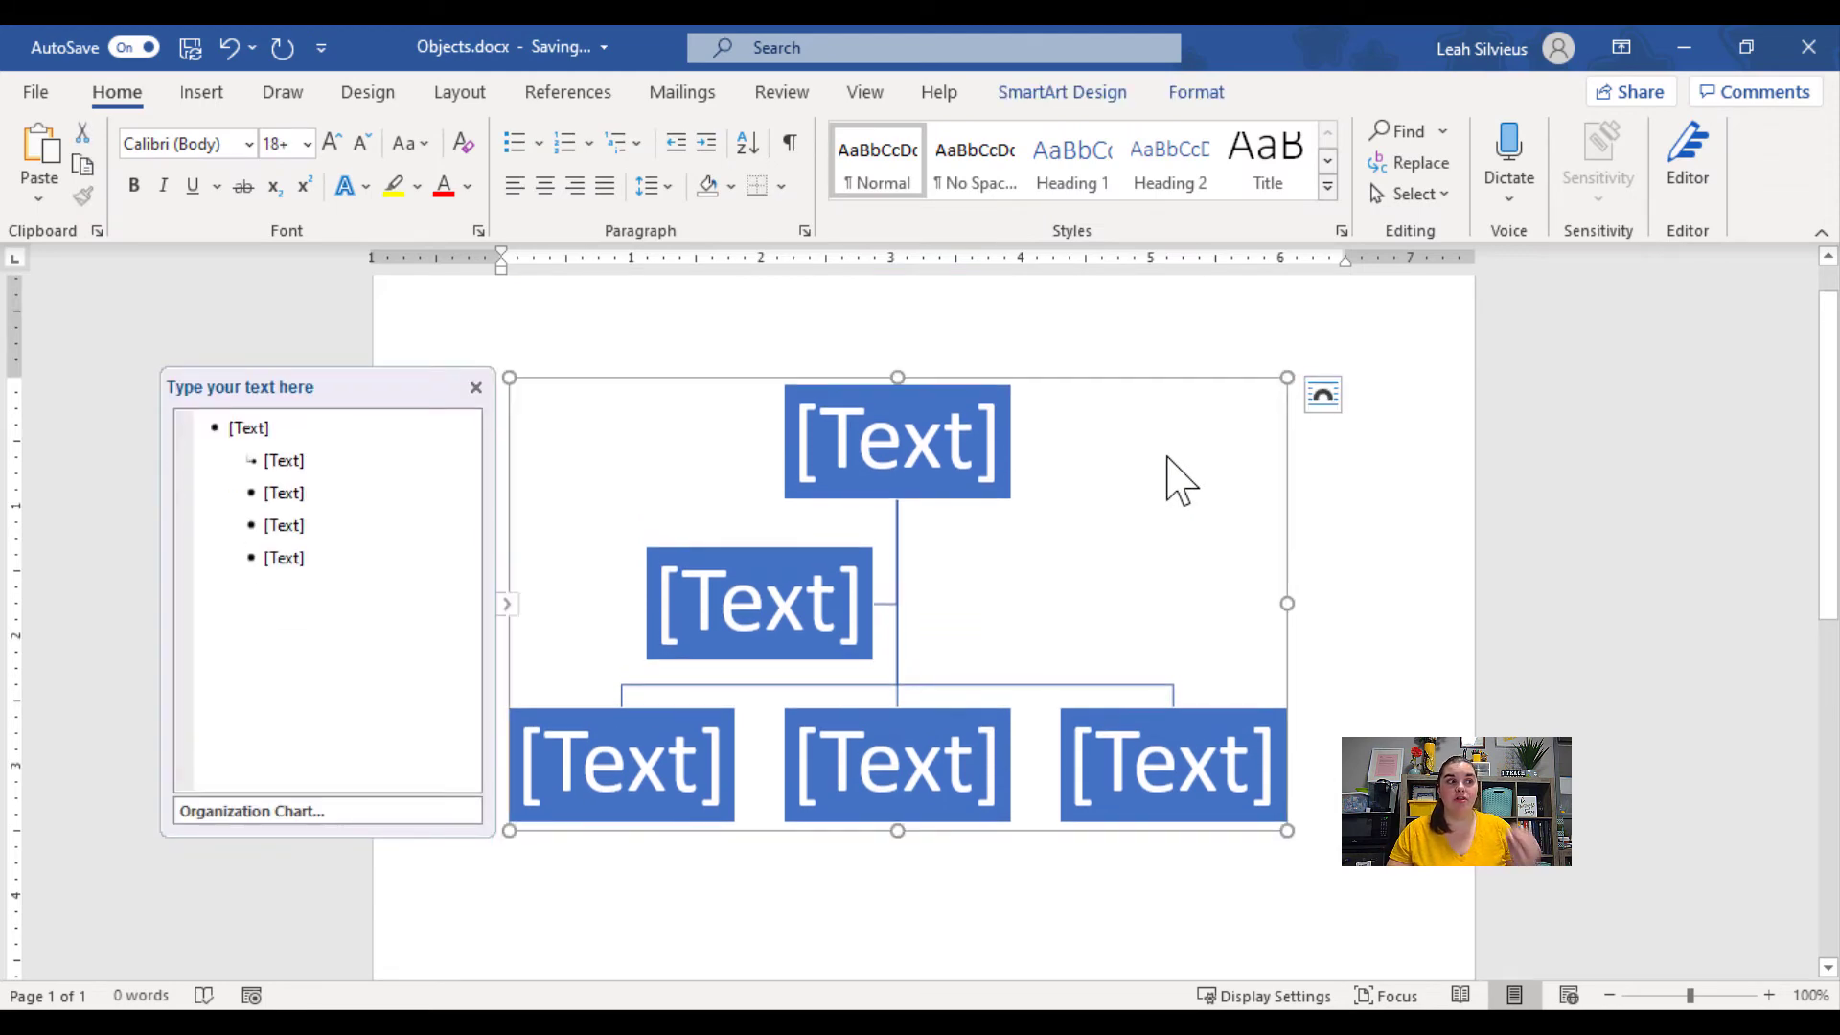
Examine how the organization chart's top box and assistant box correspond to their entries in the SmartArt text.
{"action": "left_click", "coordinate": [235, 428]}
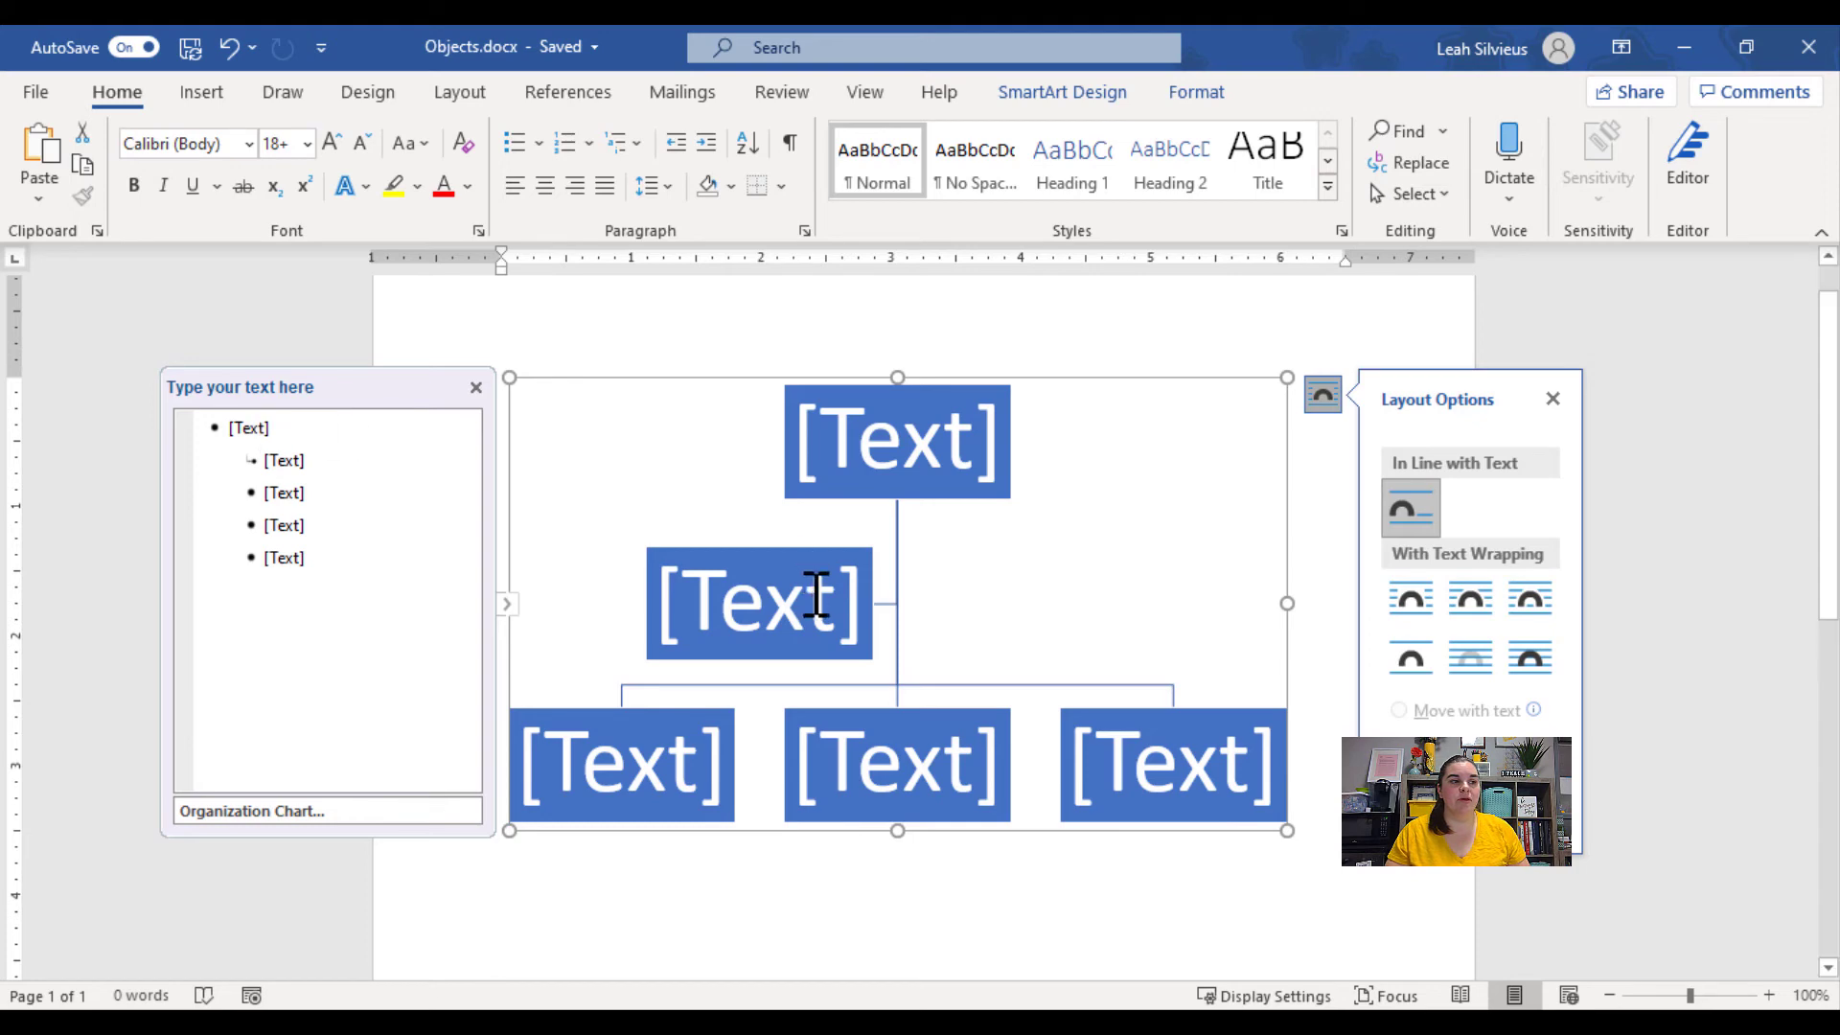
{"action": "left_click", "coordinate": [846, 549]}
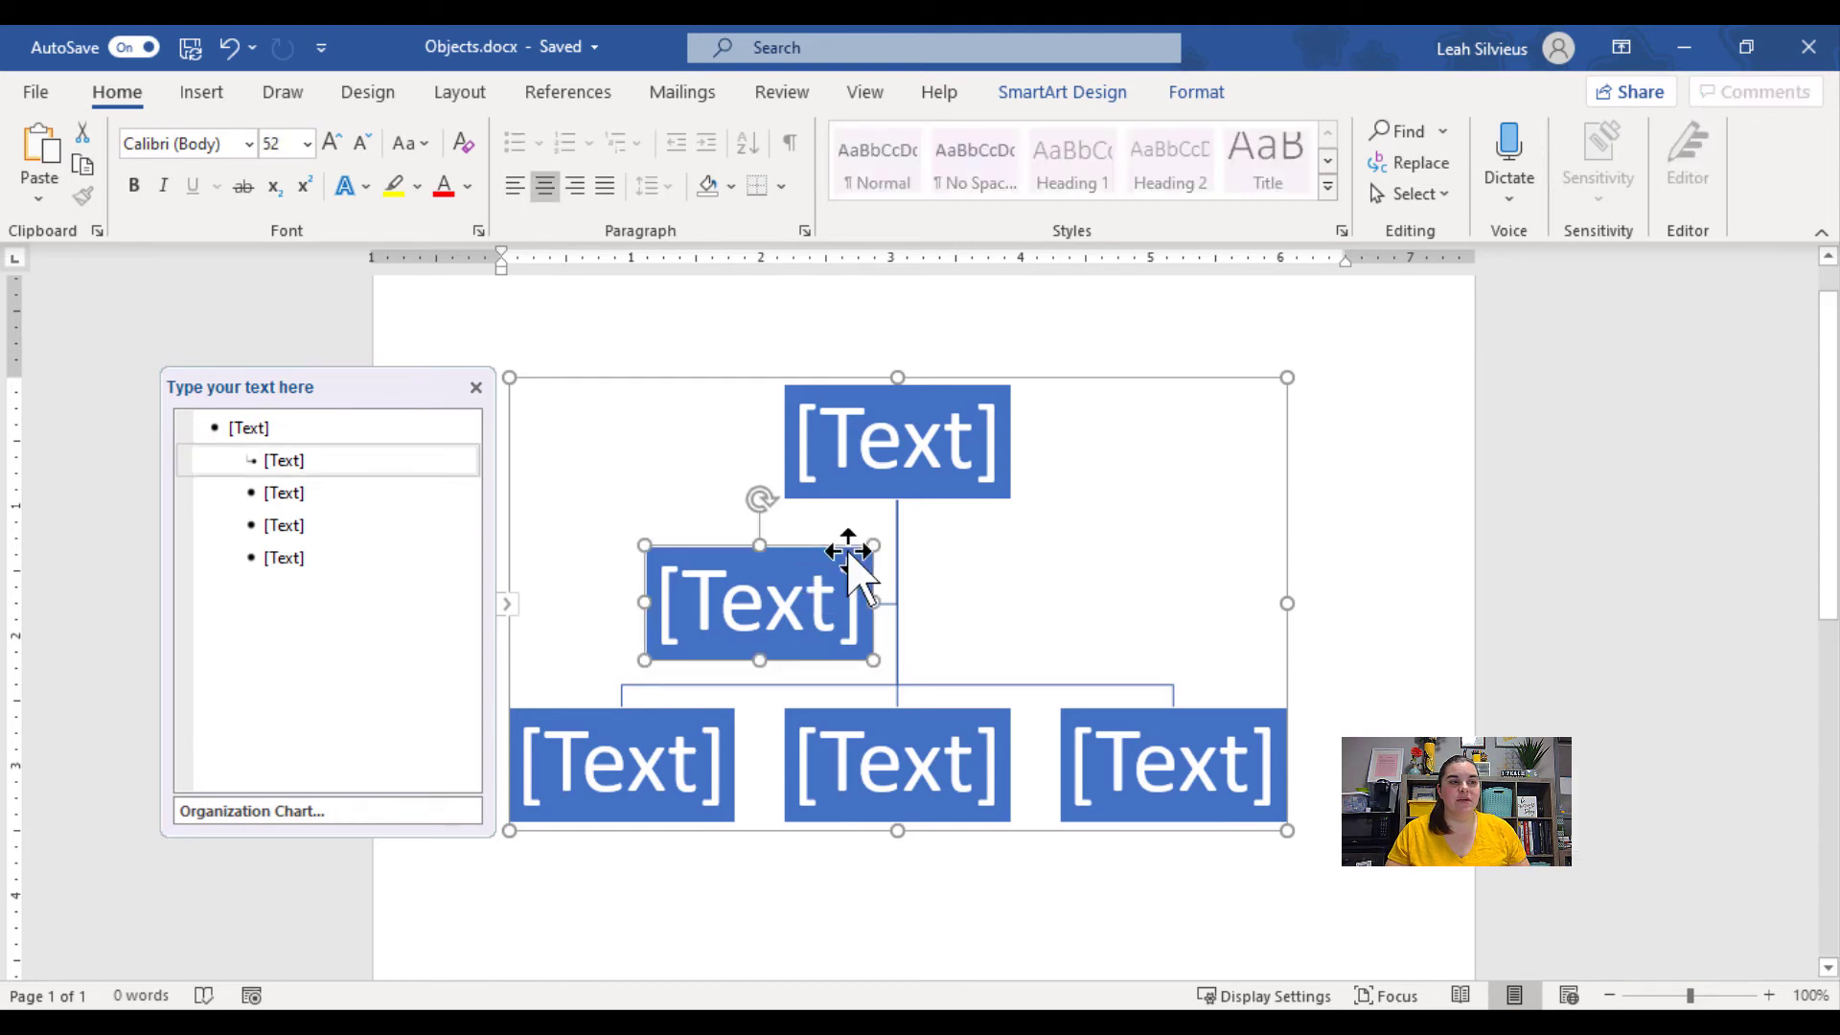
{"action": "left_click", "coordinate": [286, 461]}
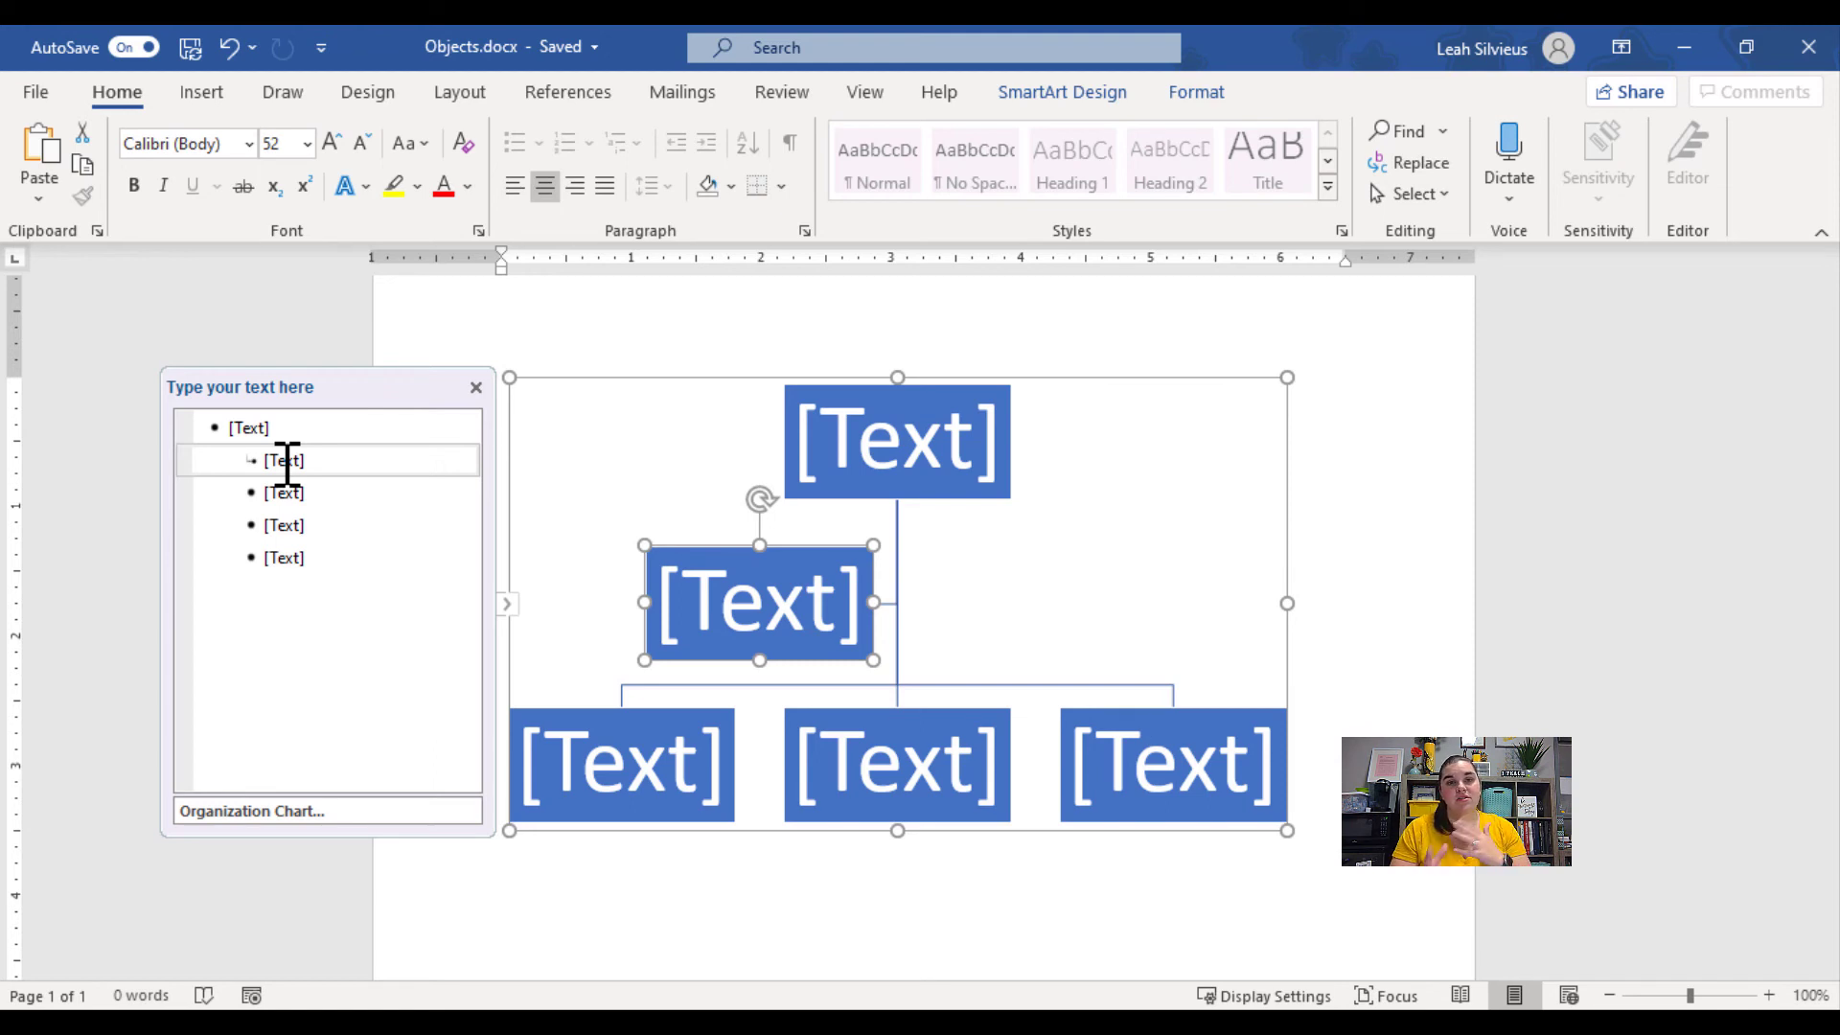
{"action": "left_click", "coordinate": [231, 429]}
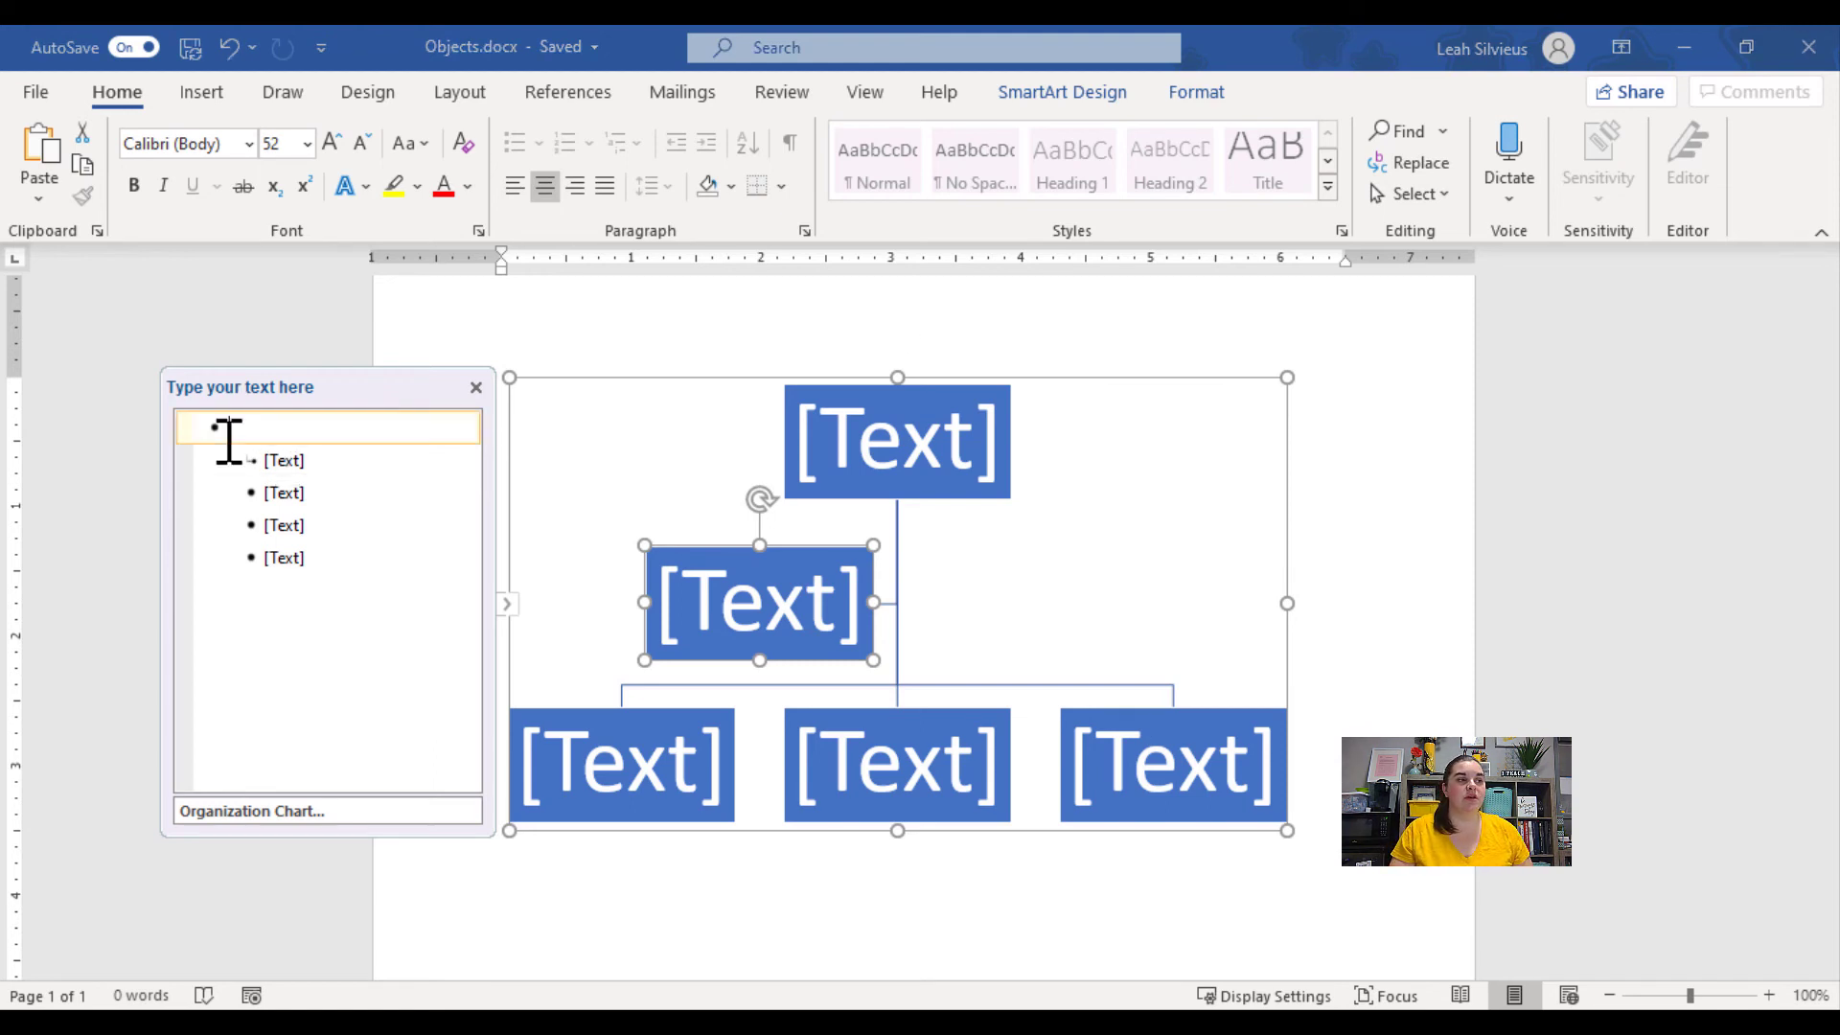
{"action": "left_click", "coordinate": [236, 439]}
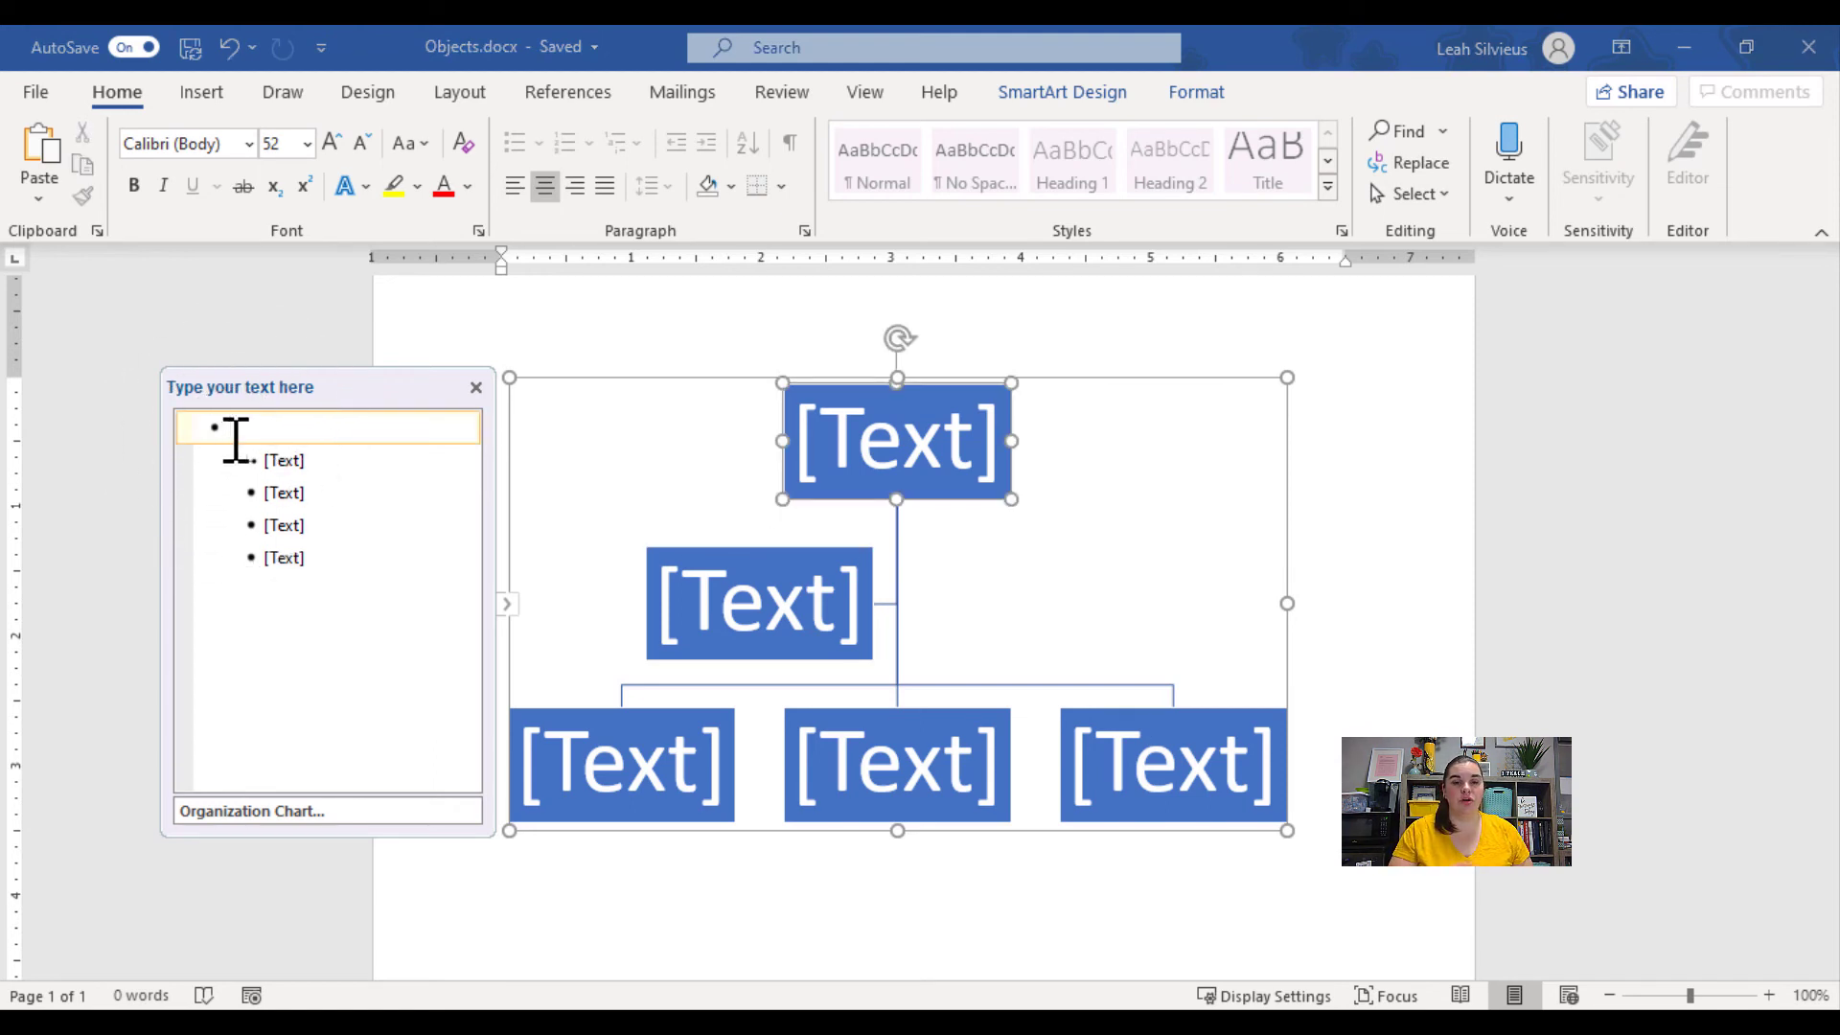
Try moving the assistant box up beside the organization chart's top box and undo the move.
{"action": "left_click", "coordinate": [830, 551]}
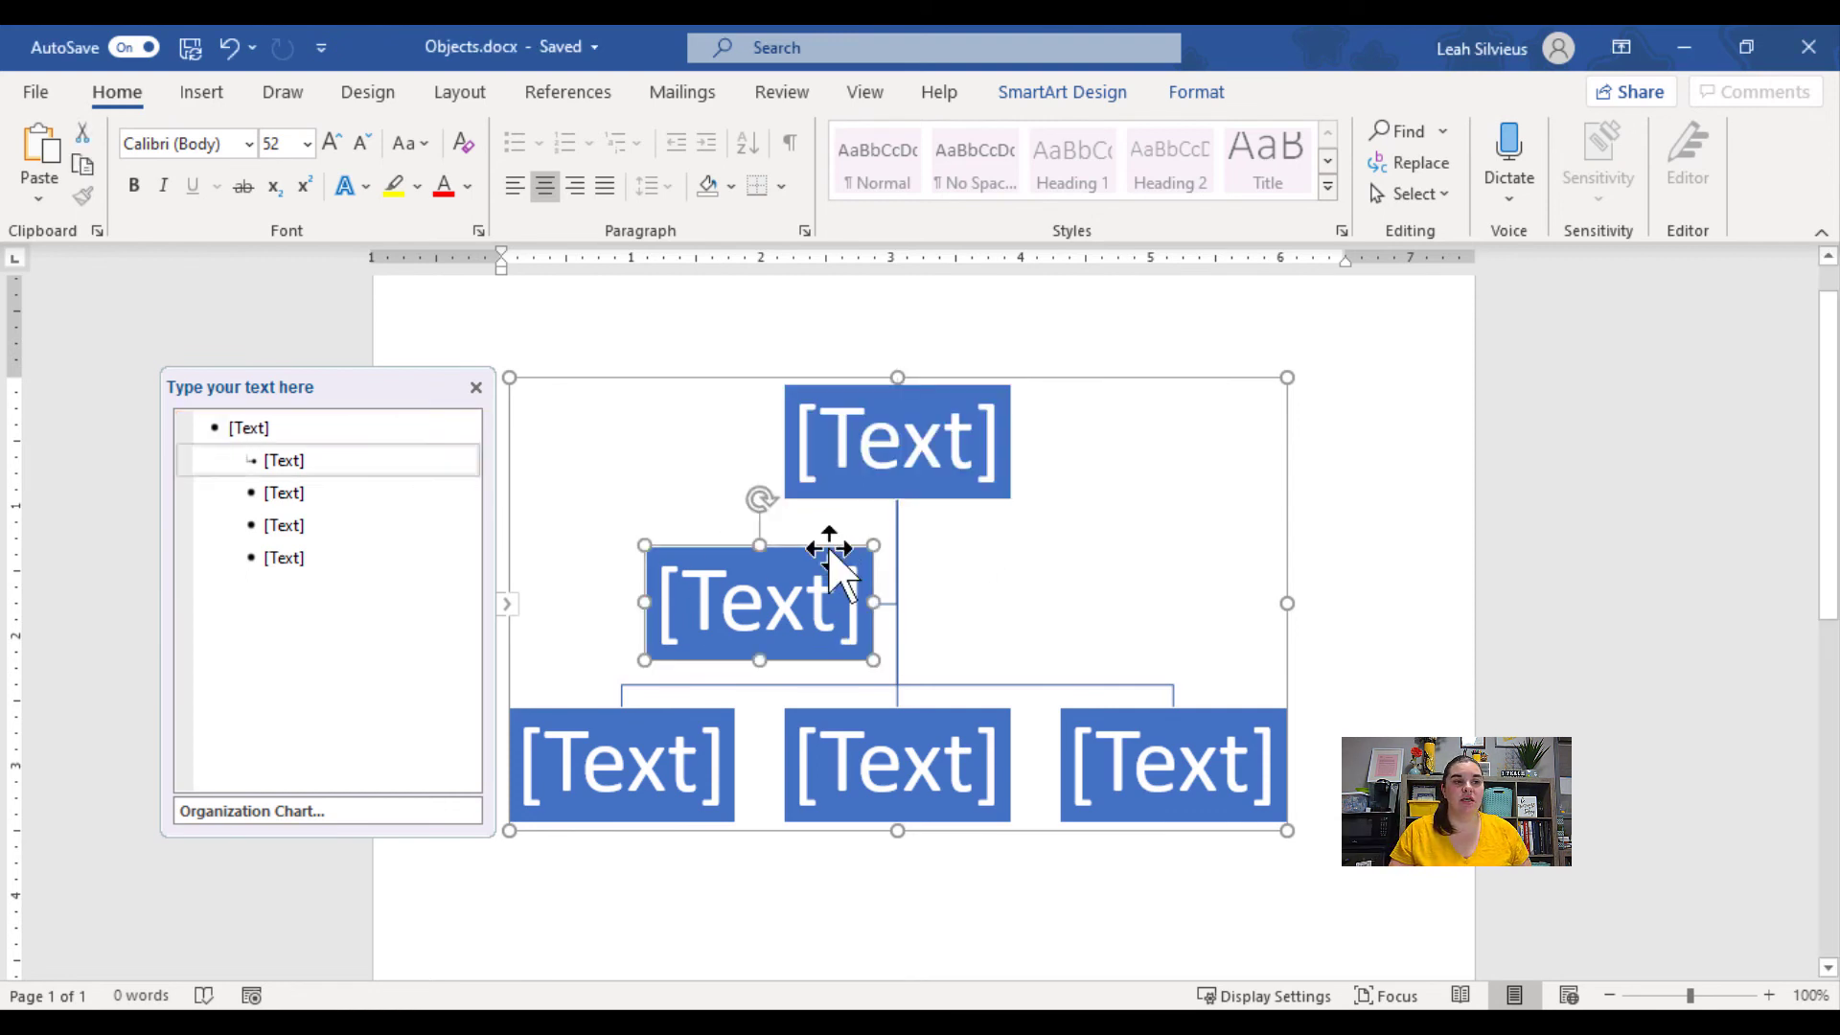
{"action": "left_click_drag", "start_coordinate": [830, 551], "coordinate": [646, 448]}
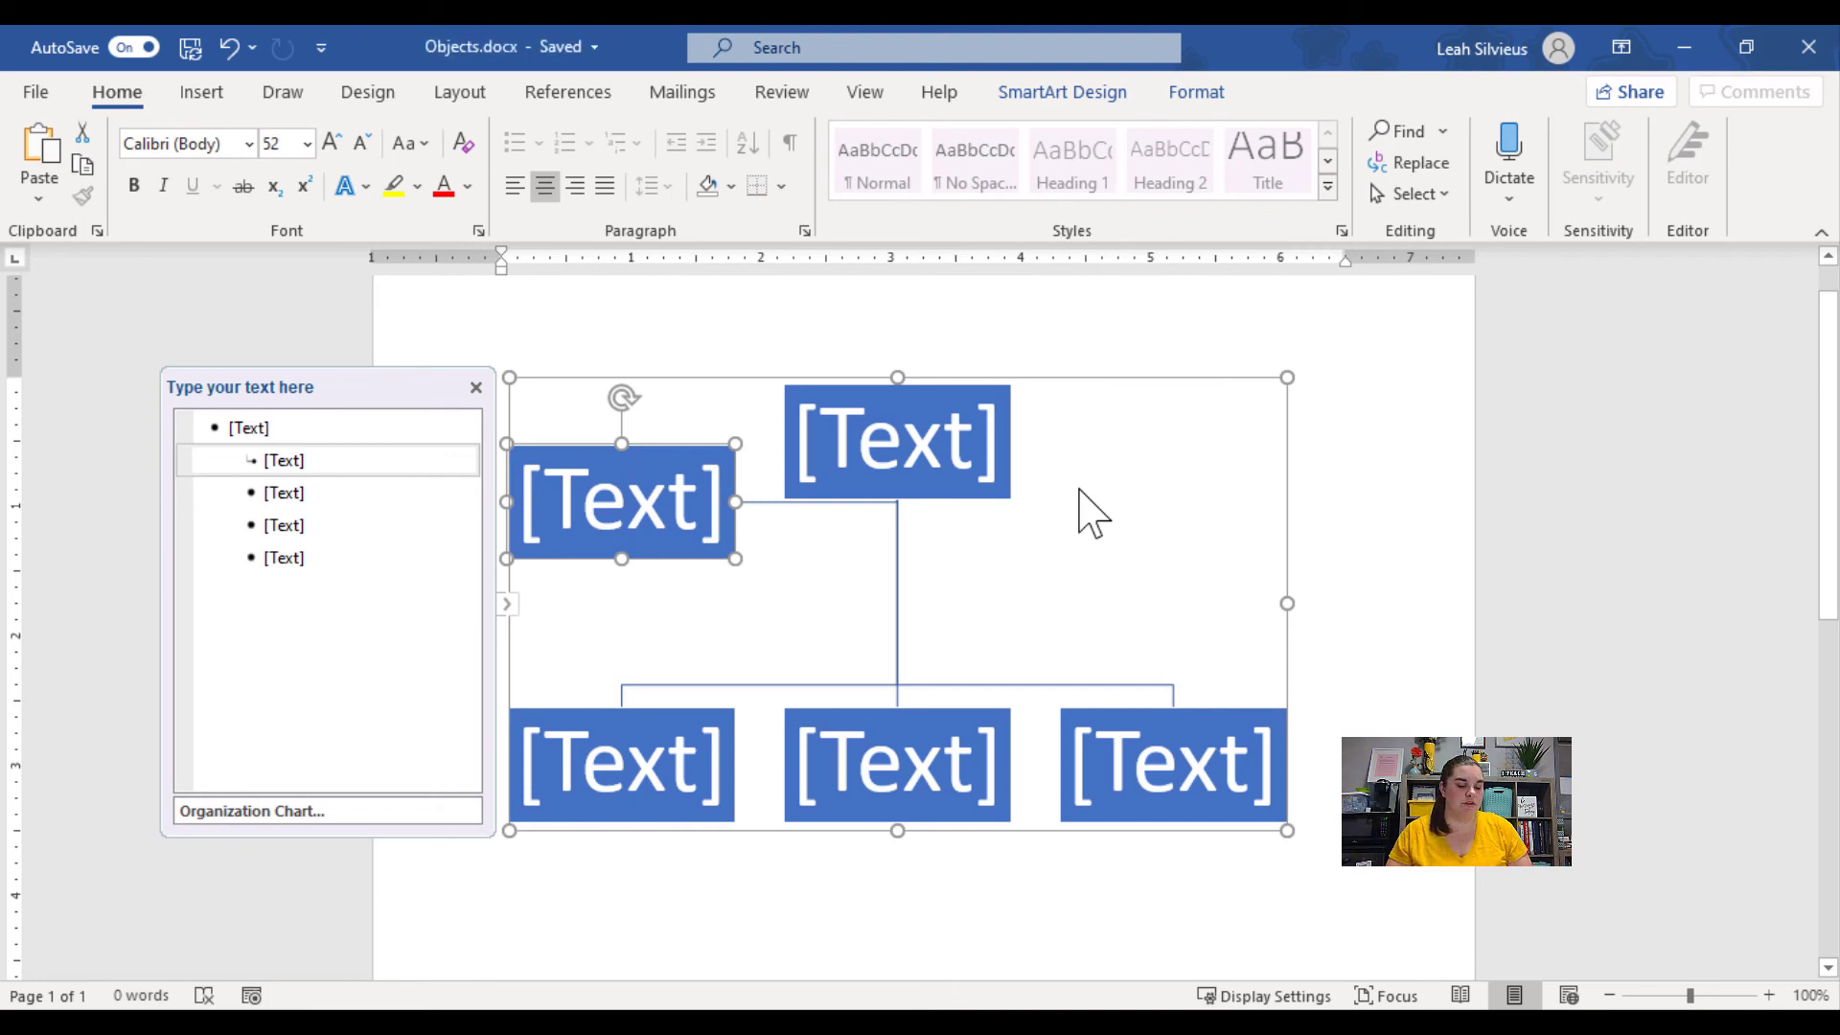
{"action": "key", "text": "ctrl+z"}
Remove the placeholder entries from the organization chart's text, keeping only one empty top-level box.
{"action": "left_click", "coordinate": [358, 440]}
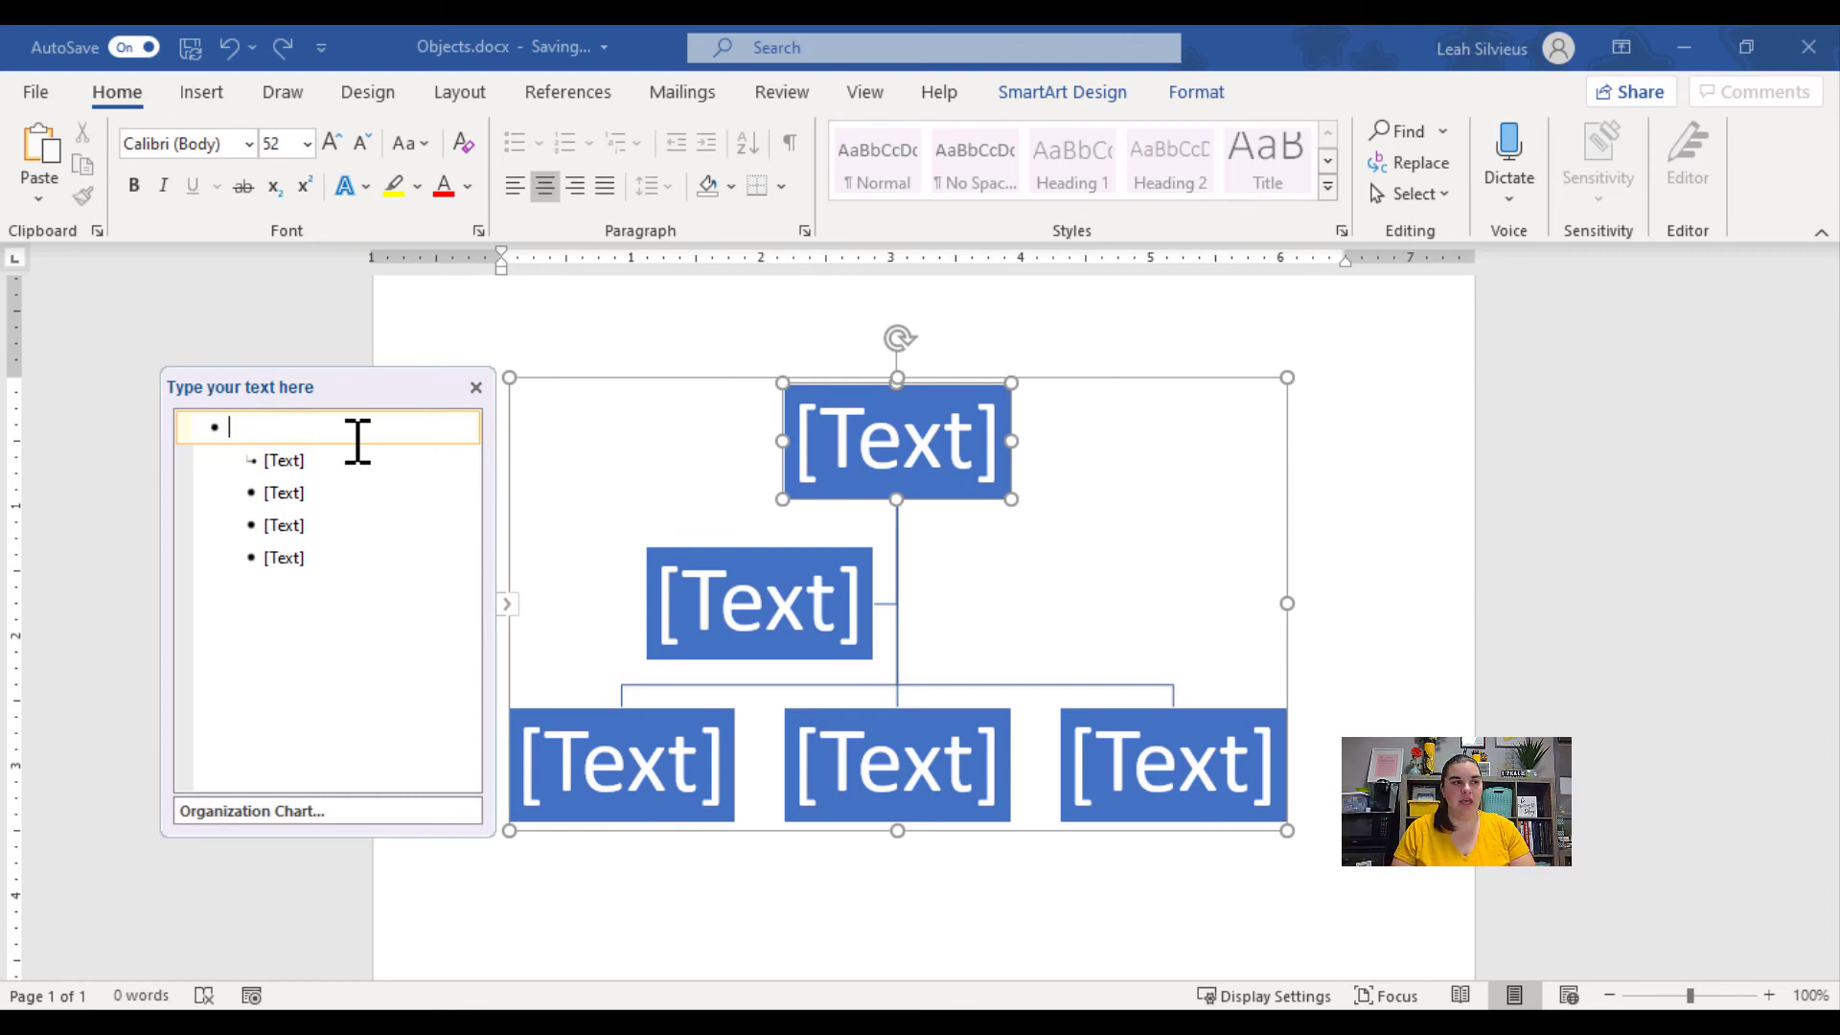
{"action": "key", "text": "Delete"}
{"action": "key", "text": "Delete"}
{"action": "key", "text": "Delete"}
{"action": "key", "text": "Delete"}
{"action": "key", "text": "Delete"}
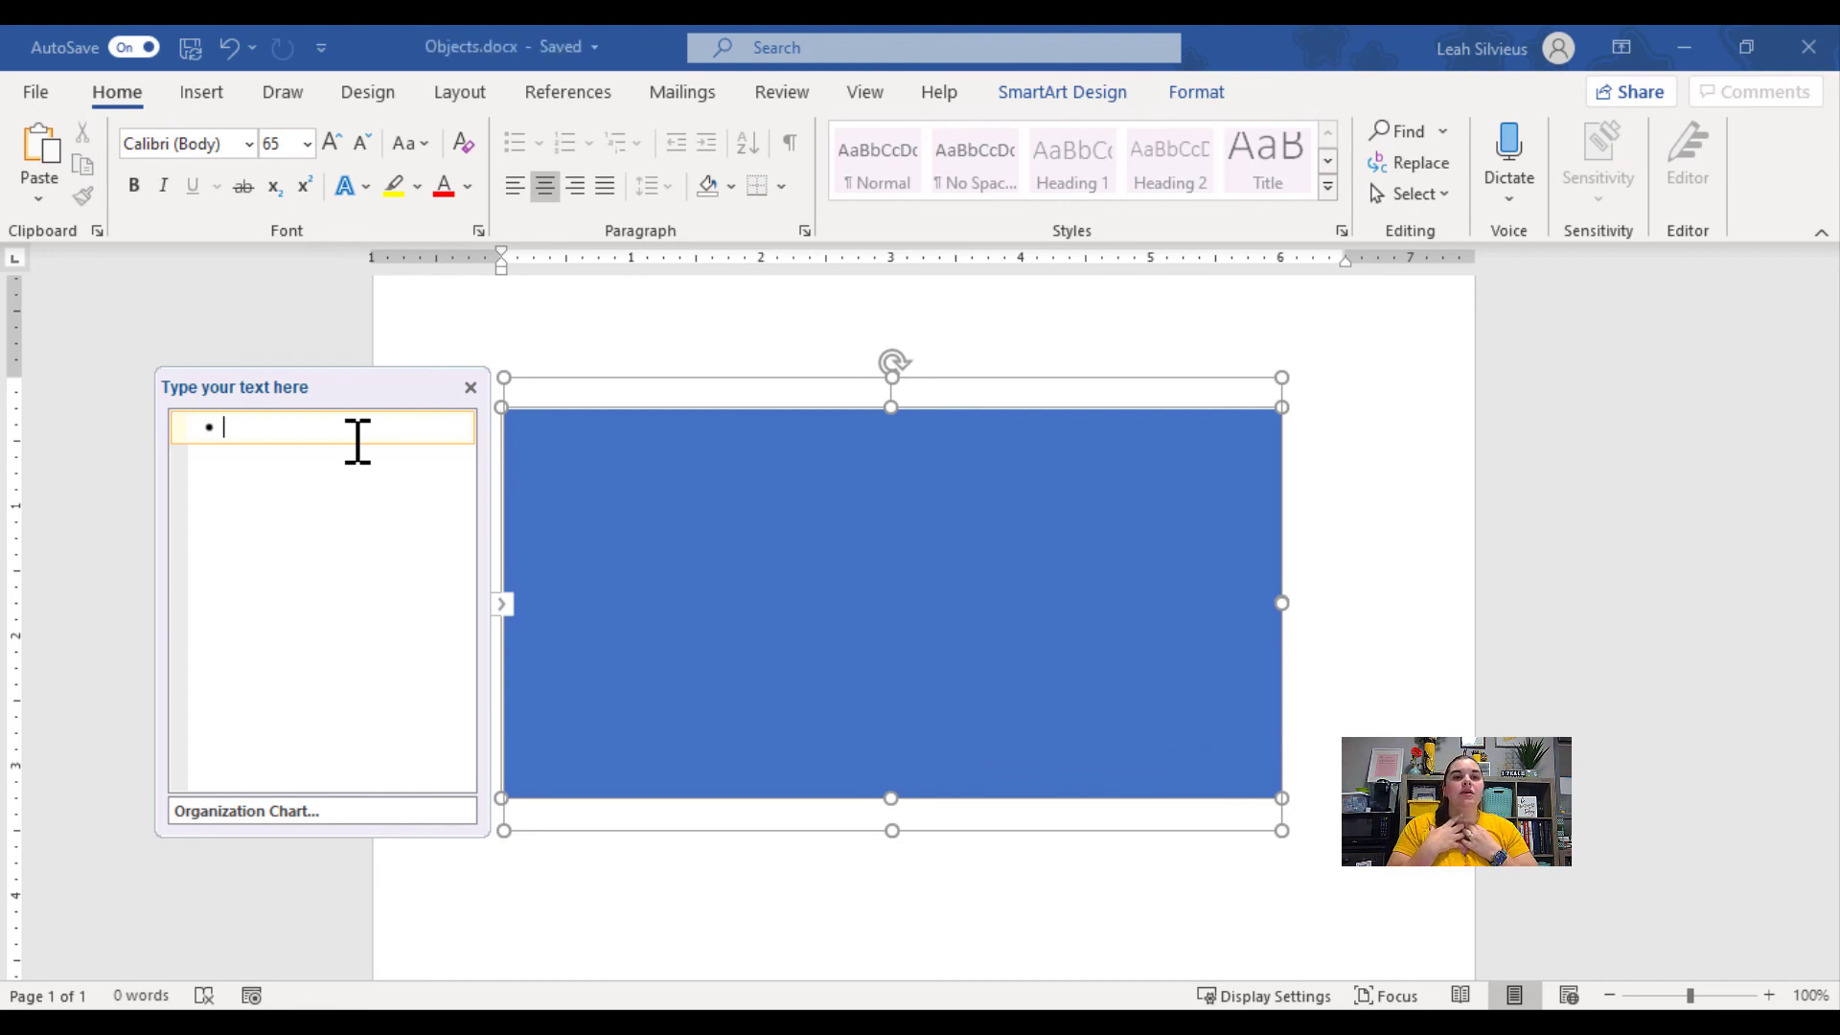
Label the remaining box with "Grandpa" followed by the grandfather's first name.
{"action": "type", "text": "Pete"}
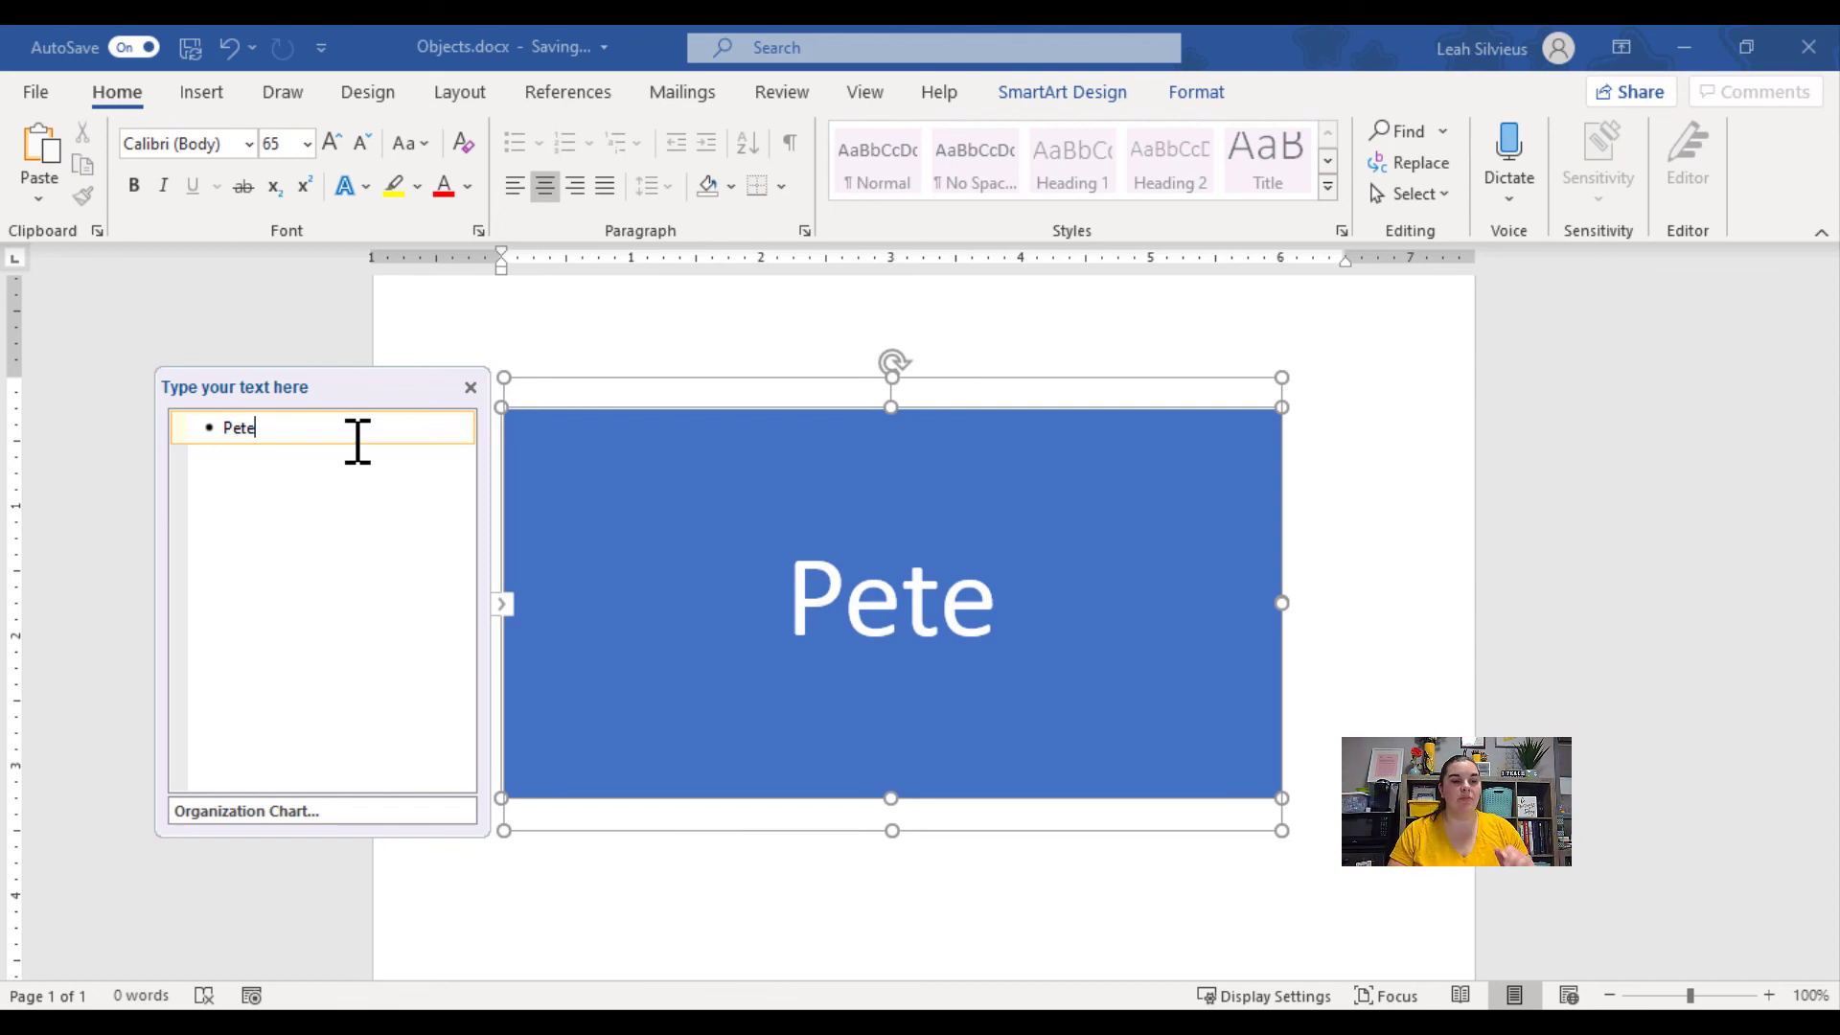
{"action": "key", "text": "Left"}
{"action": "key", "text": "Left"}
{"action": "key", "text": "Left"}
{"action": "key", "text": "Left"}
{"action": "type", "text": "Gra"}
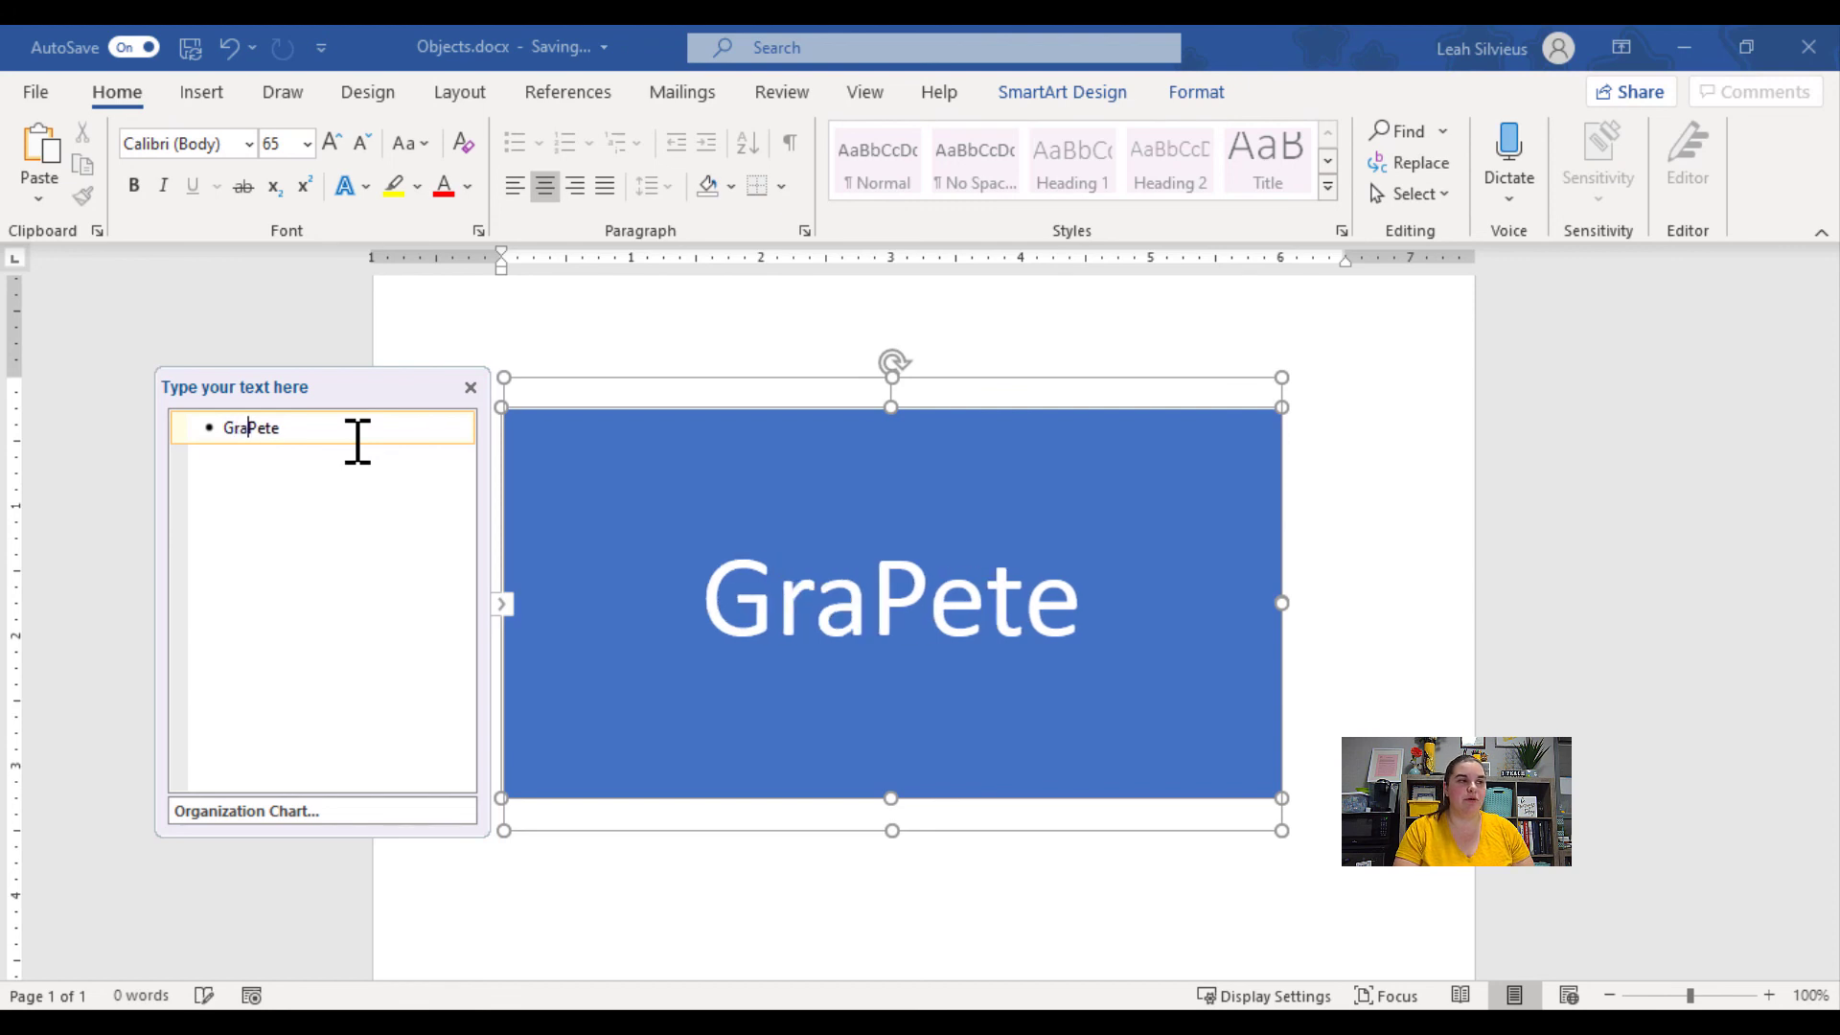
{"action": "type", "text": "ndpa"}
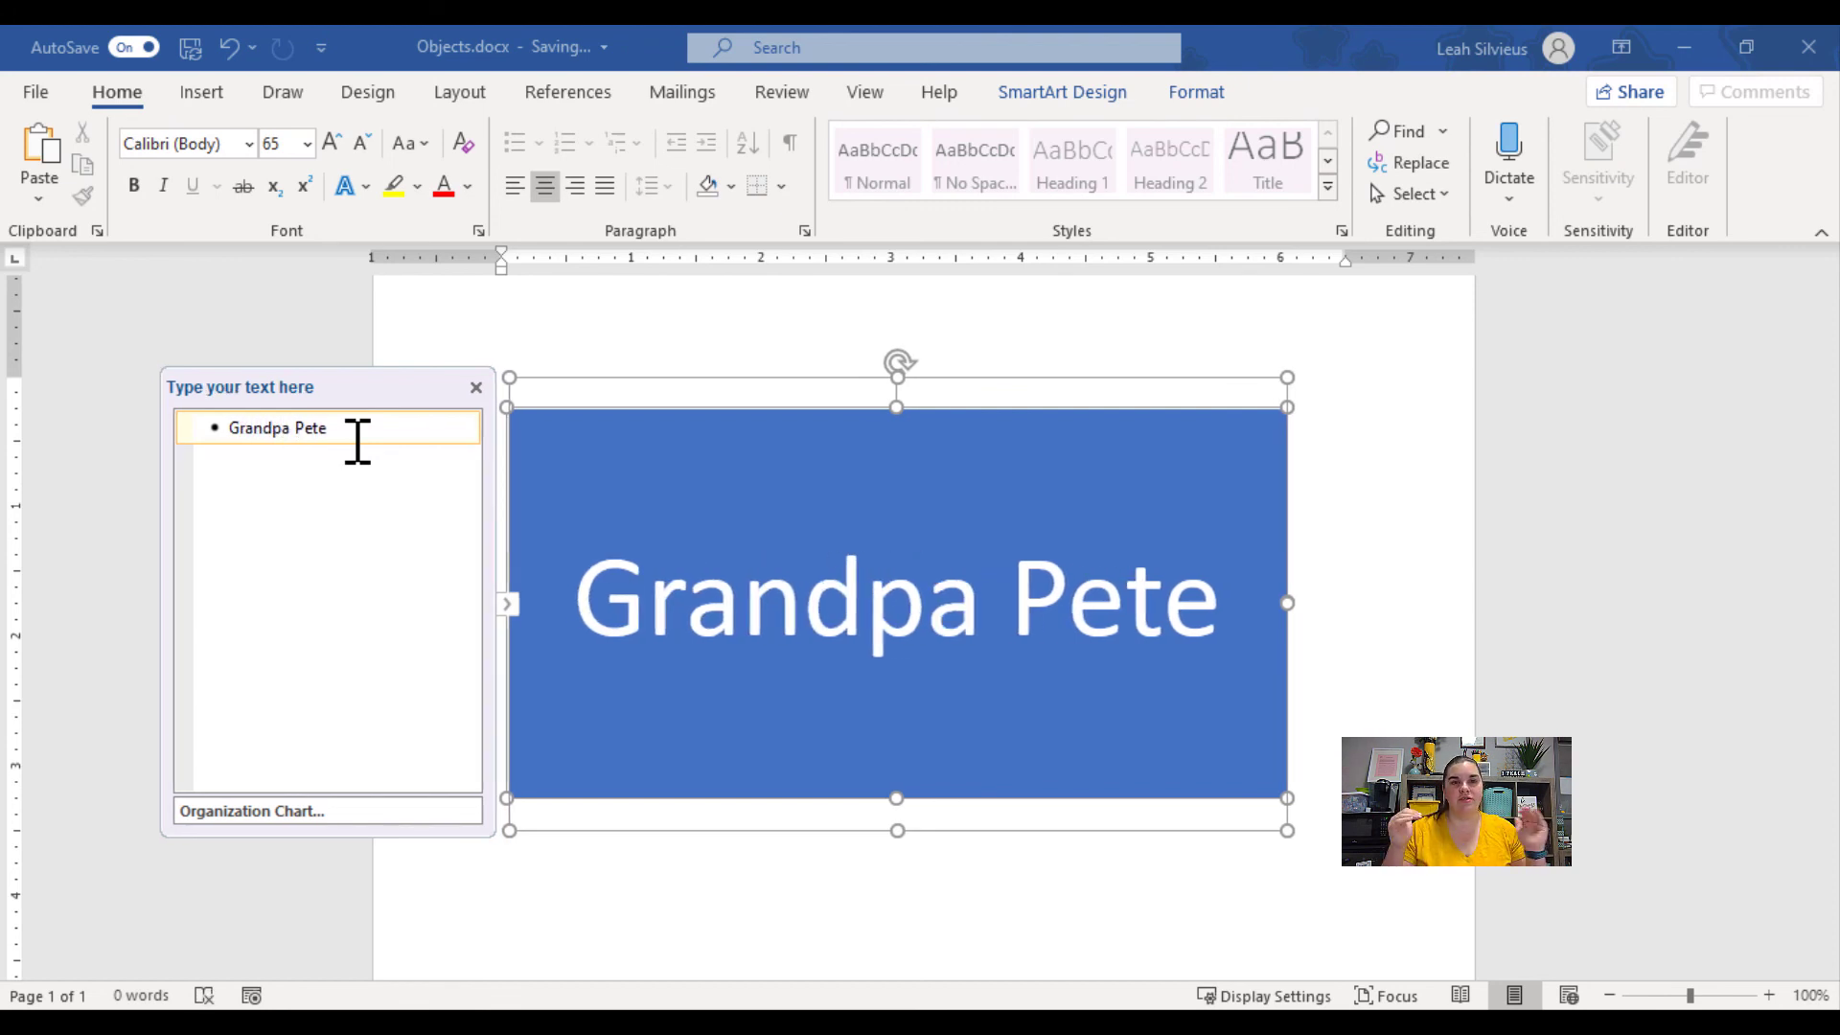